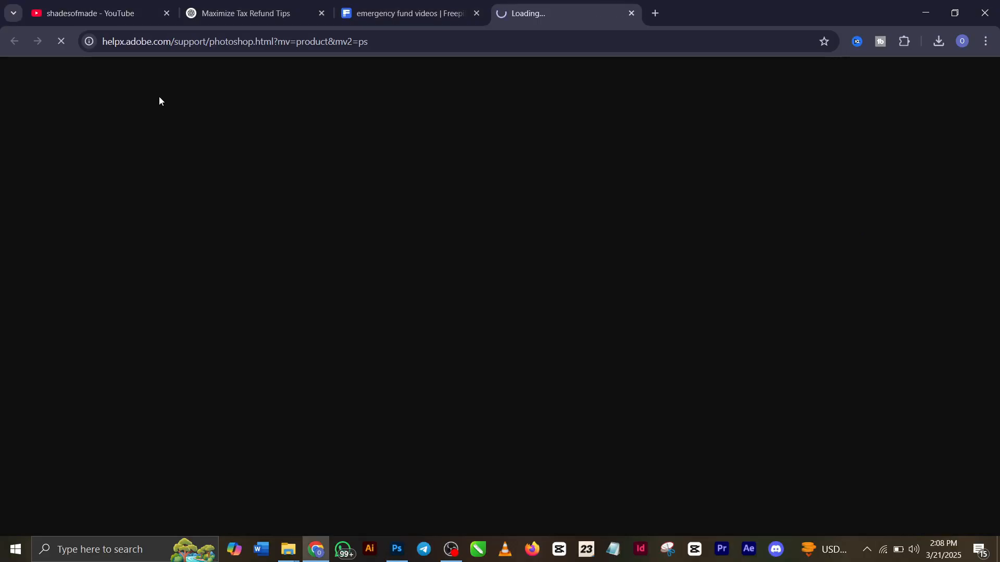
# Close the Photoshop support page and look through the shadesofmade channel's flyer tutorials on YouTube
pyautogui.click(631, 13)
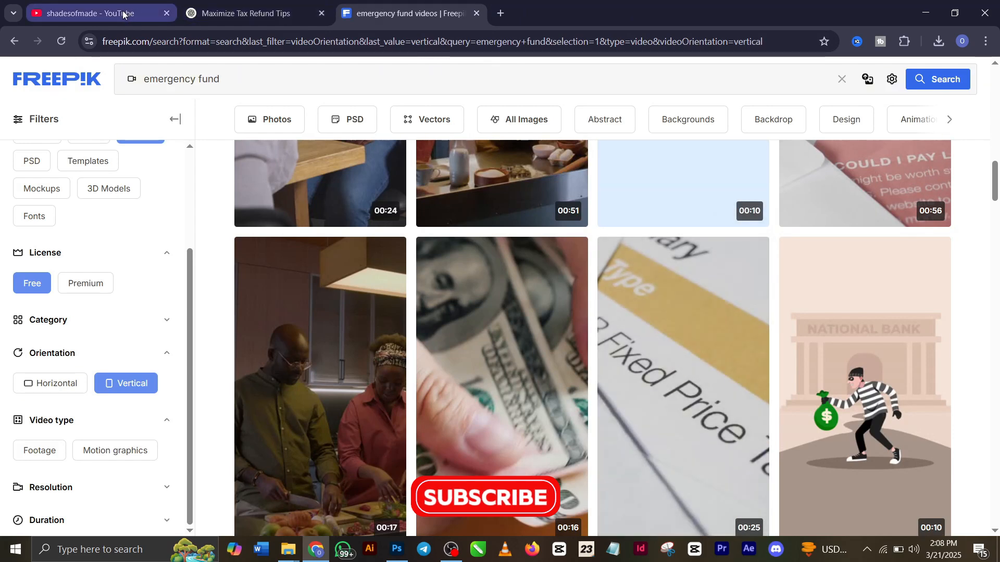
pyautogui.click(148, 15)
pyautogui.click(385, 14)
pyautogui.scroll(-4, 418, 66)
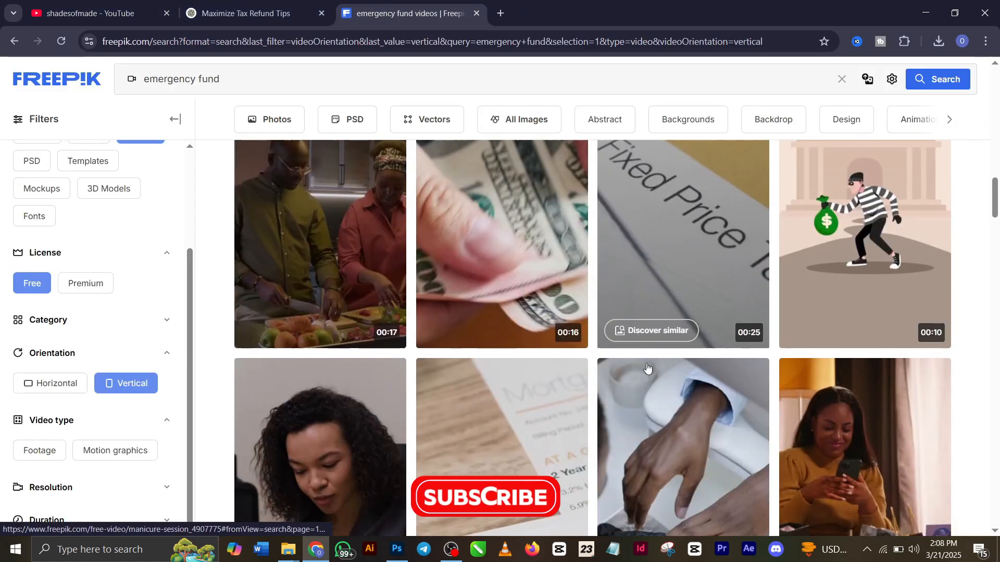
pyautogui.click(102, 16)
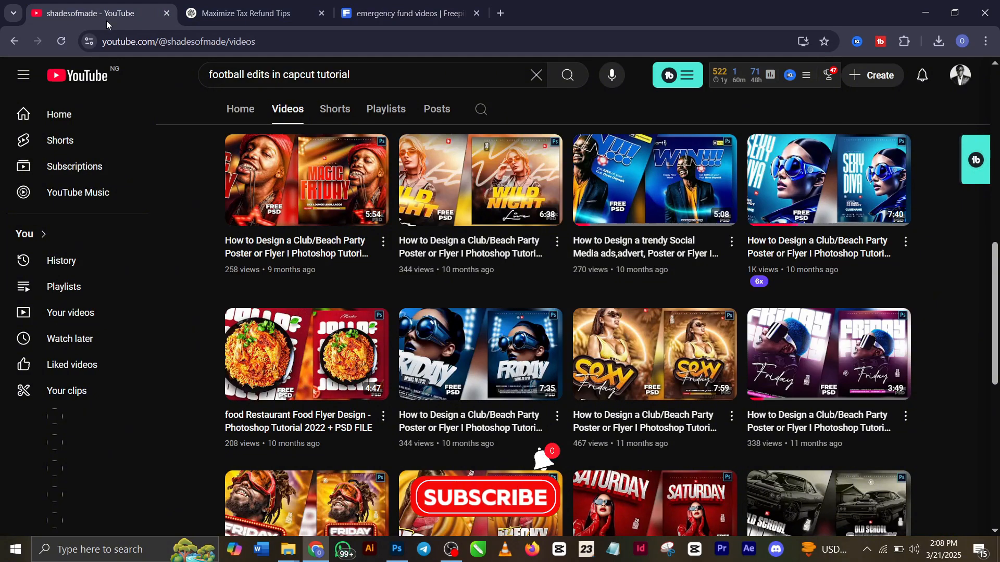
pyautogui.scroll(-2, 520, 254)
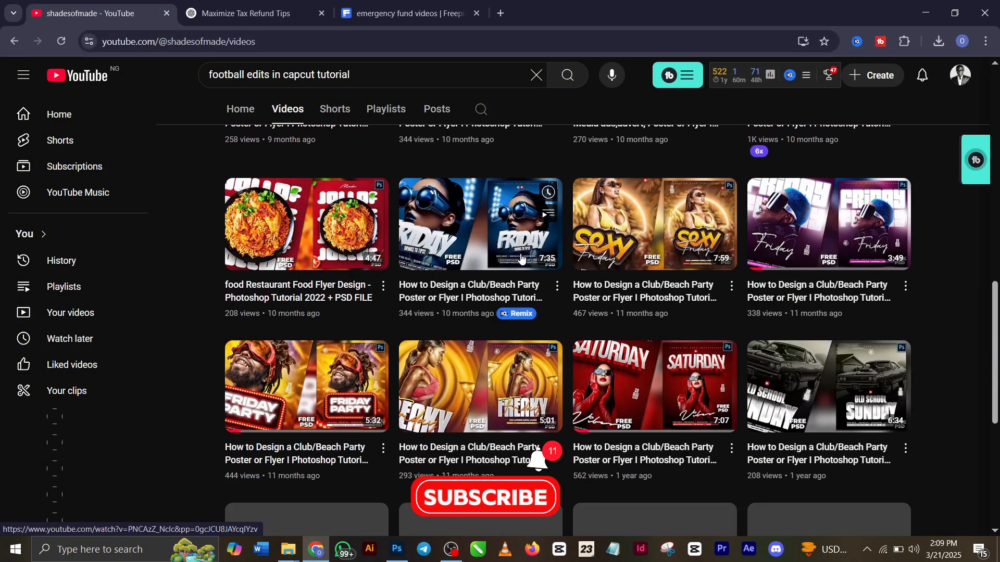
pyautogui.scroll(-3, 520, 254)
# Switch to Photoshop and compare the finished CHRUCH 2.psd flyer with the blank Untitled-1 document
pyautogui.click(397, 548)
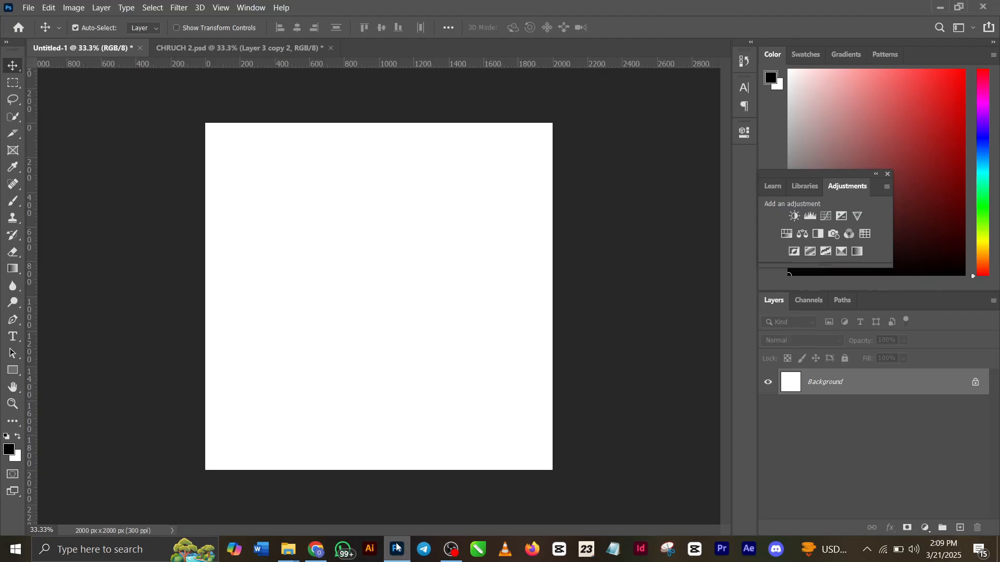
pyautogui.click(212, 47)
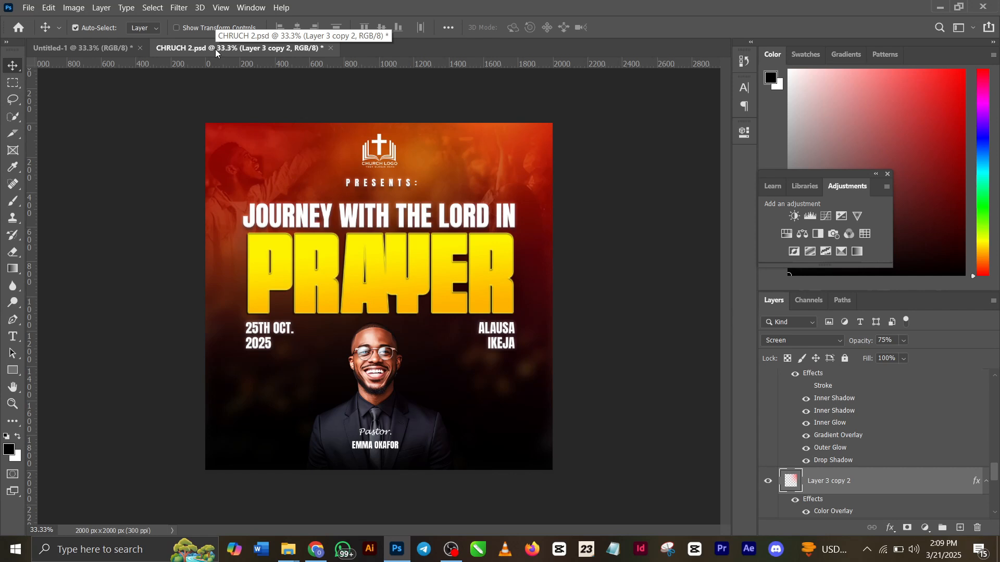
pyautogui.click(113, 47)
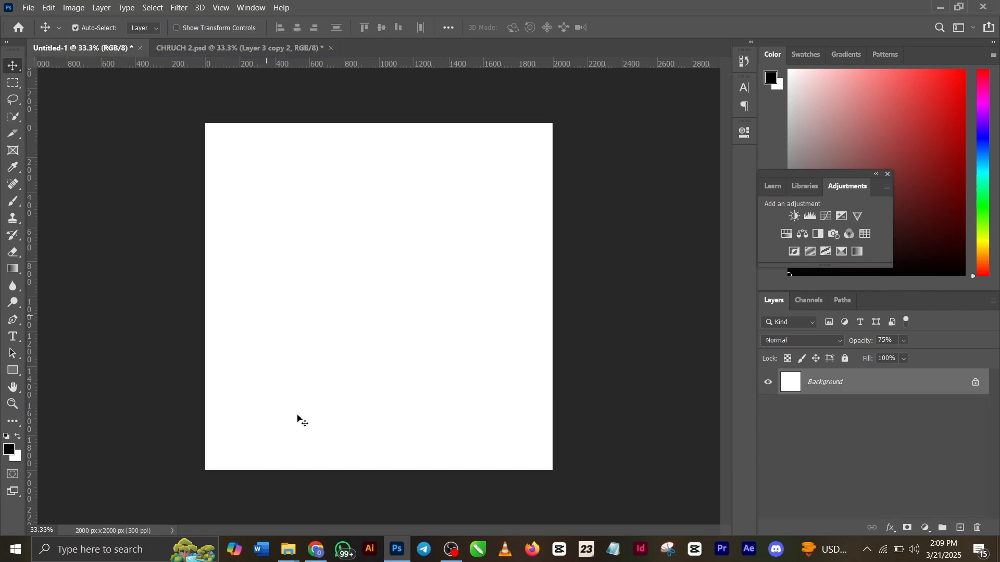
# Switch to Chrome and browse the shadesofmade channel's list of videos, including its header and older uploads
pyautogui.click(319, 549)
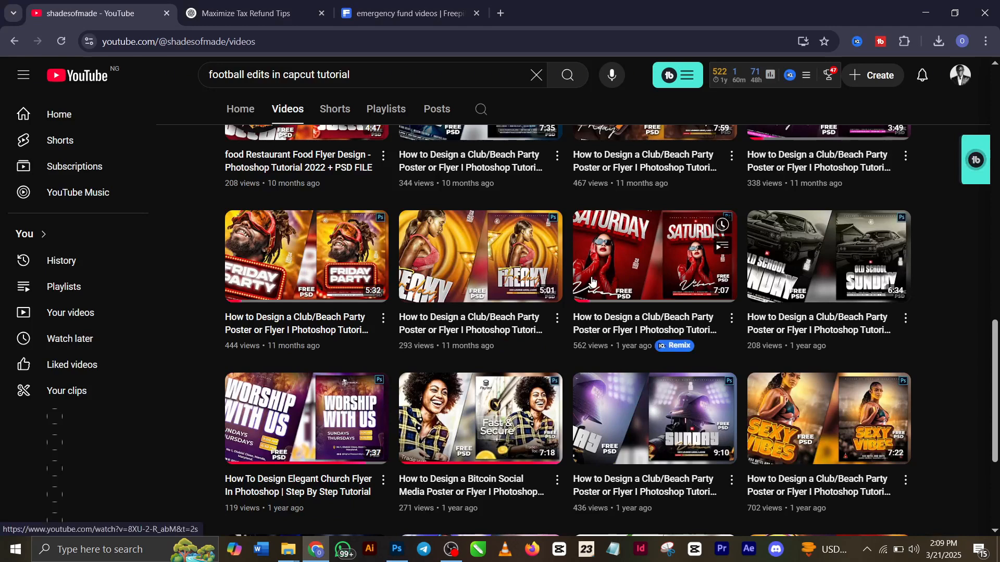
pyautogui.scroll(-3, 603, 296)
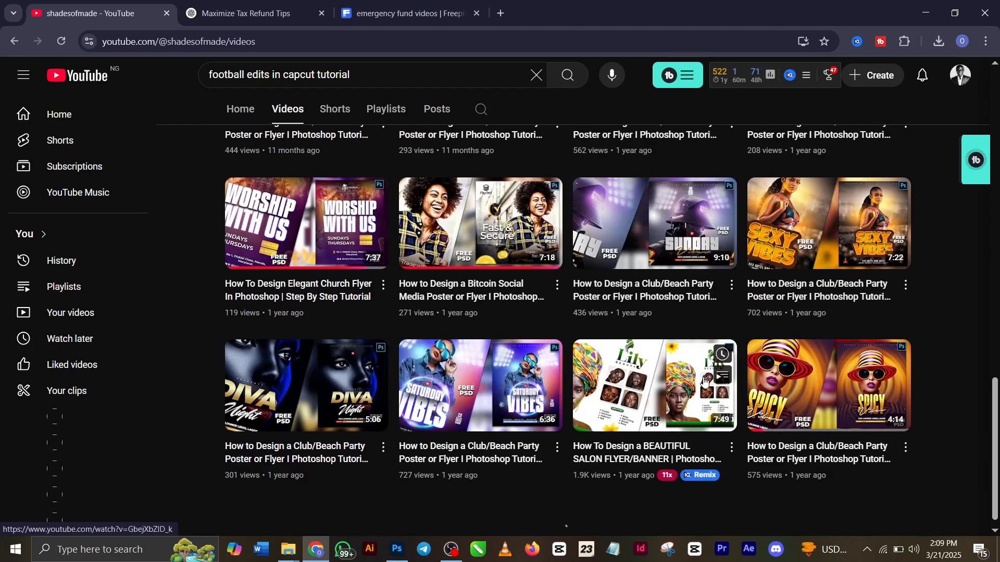
pyautogui.scroll(-5, 704, 380)
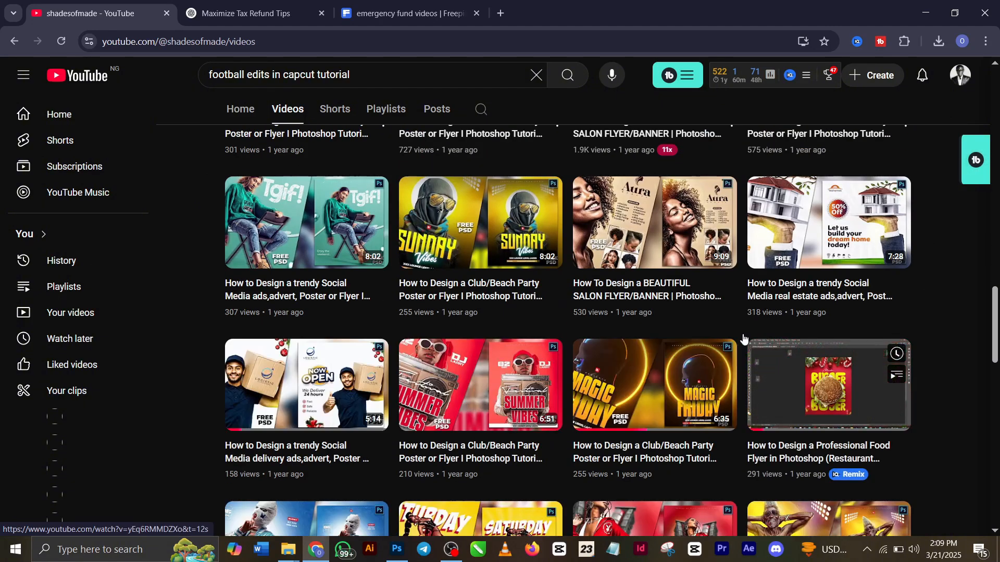
pyautogui.scroll(-3, 734, 324)
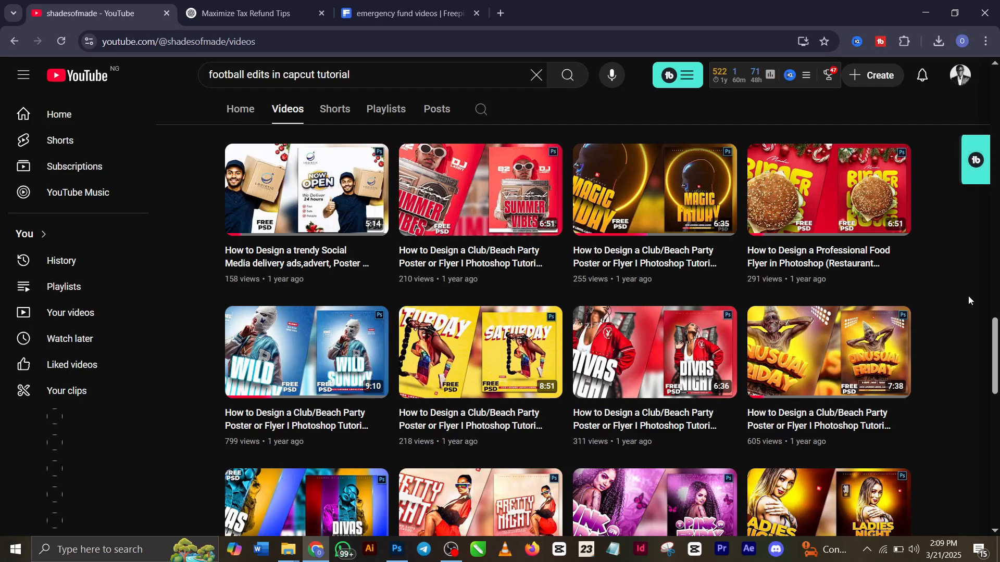
pyautogui.scroll(10, 967, 300)
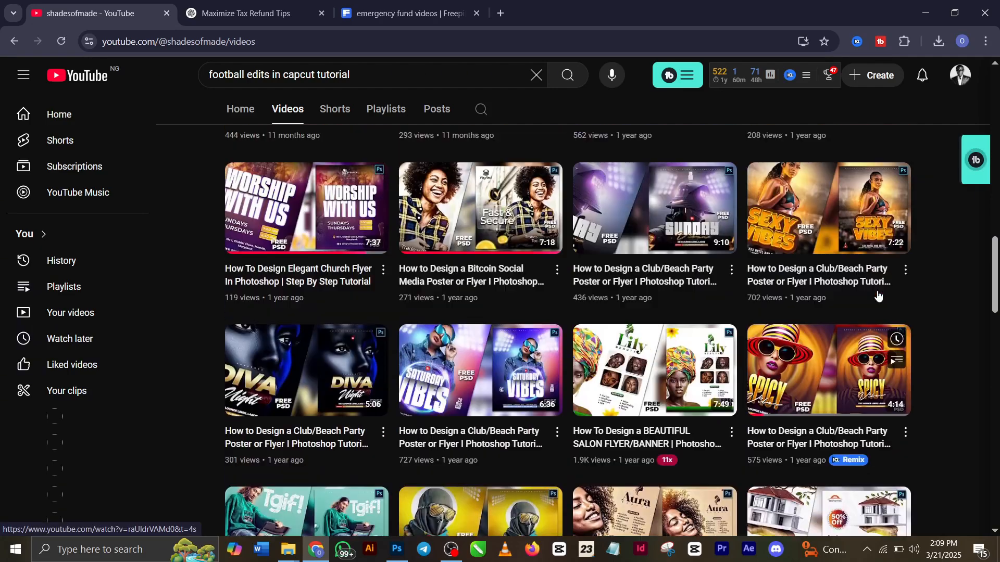
pyautogui.scroll(15, 878, 295)
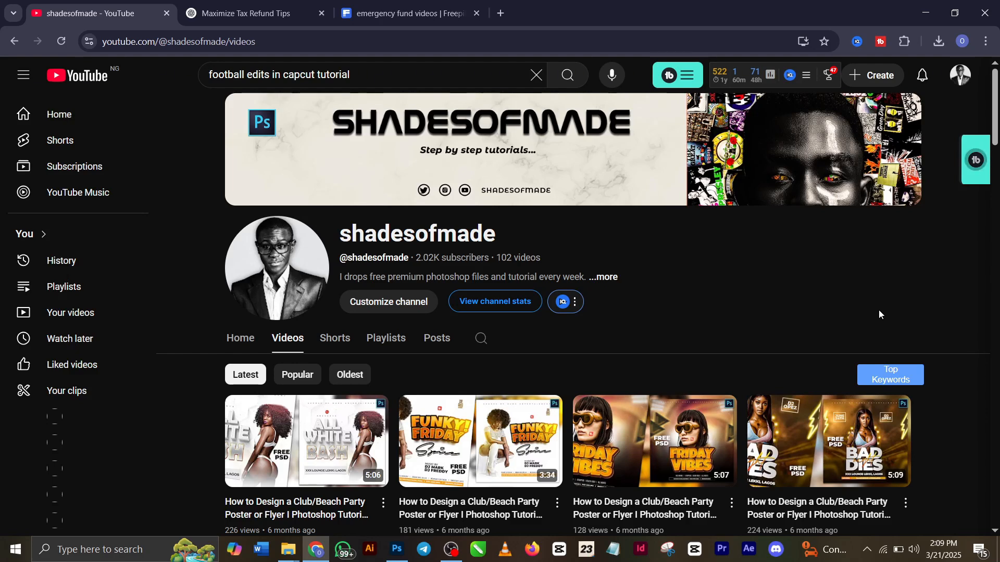
pyautogui.scroll(-9, 560, 233)
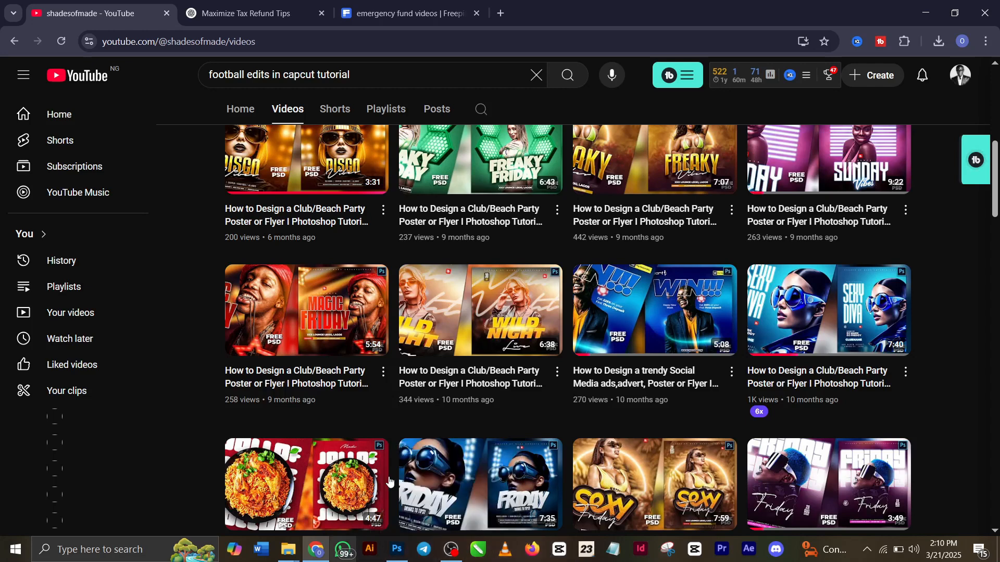
pyautogui.scroll(-1, 452, 416)
# Switch to Photoshop and copy the Prayer Background layer from CHRUCH 2.psd into Untitled-1
pyautogui.click(396, 550)
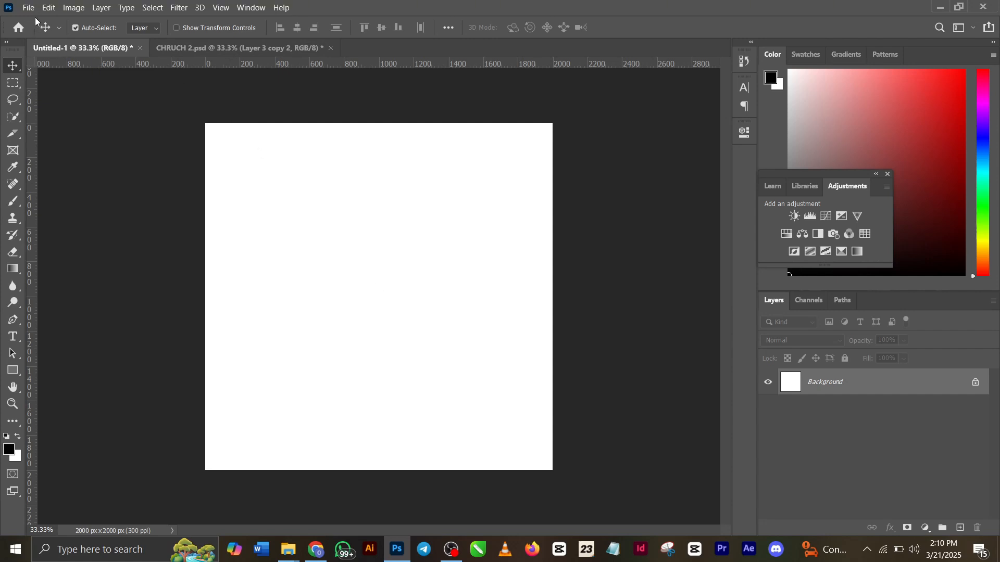
pyautogui.click(186, 46)
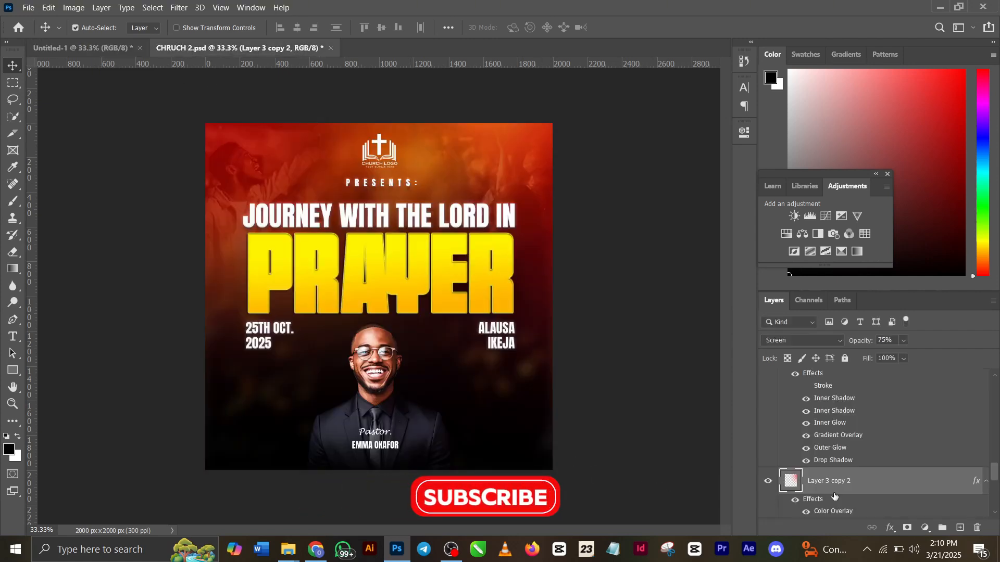
pyautogui.scroll(-5, 835, 496)
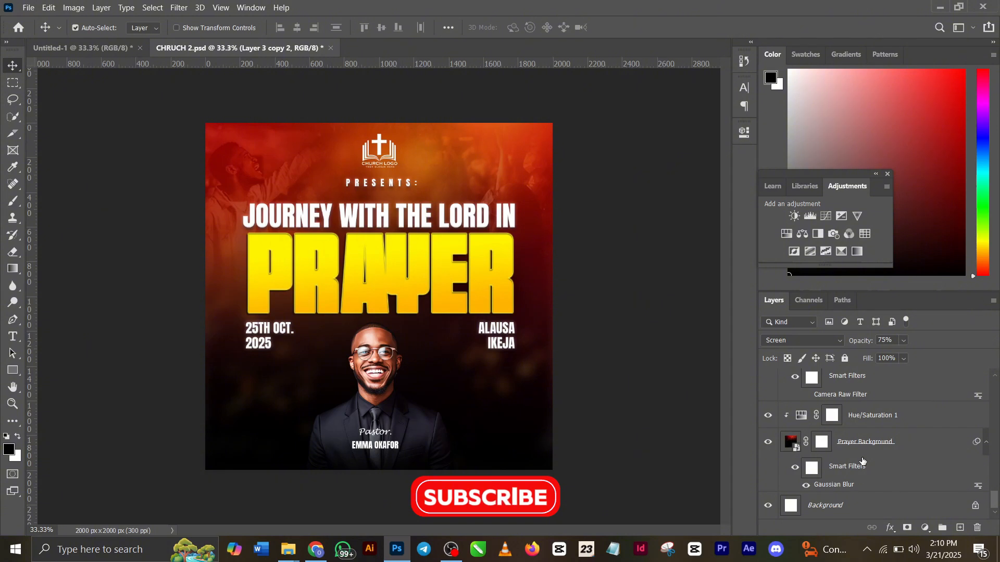
pyautogui.click(766, 416)
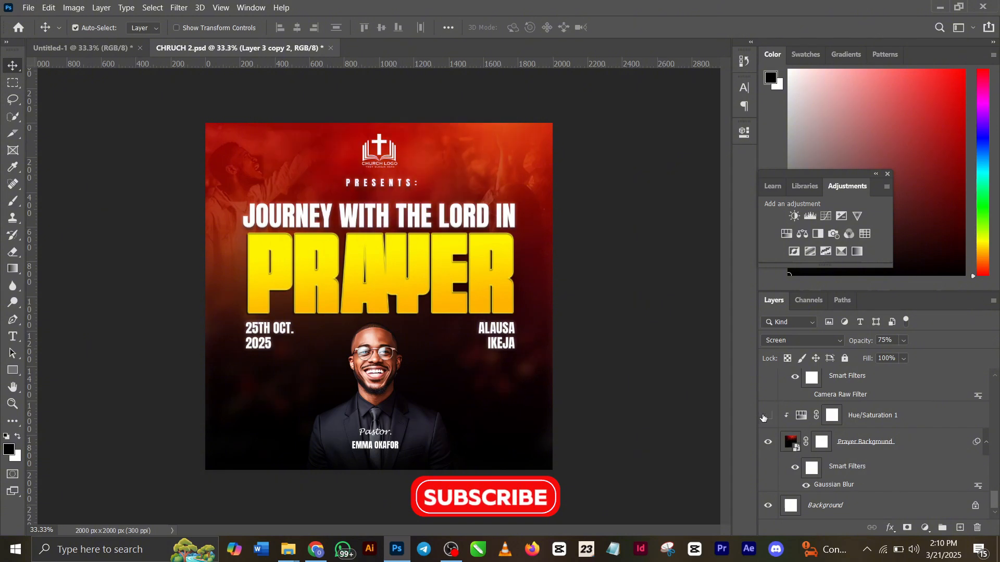
pyautogui.click(767, 416)
pyautogui.click(857, 448)
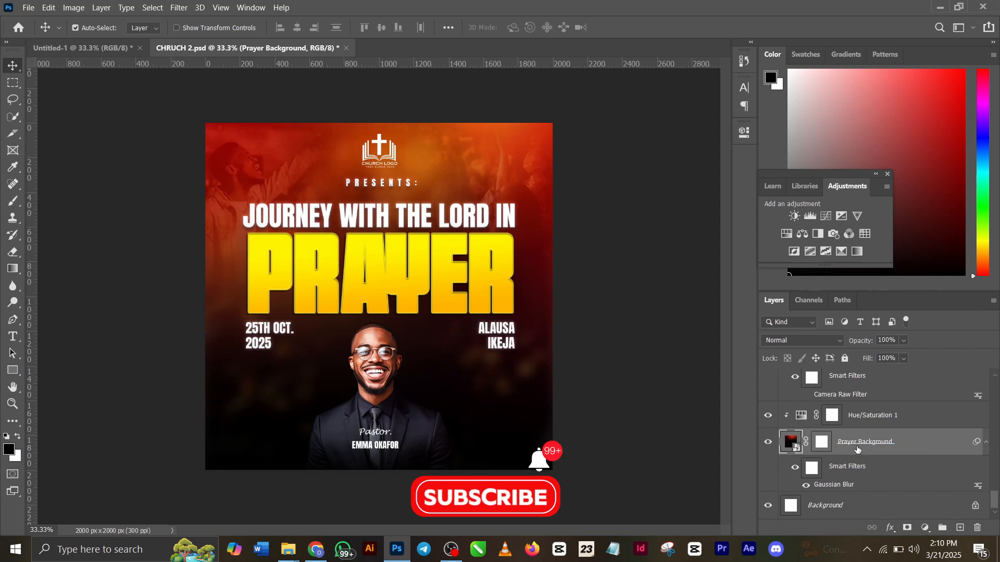
pyautogui.click(61, 48)
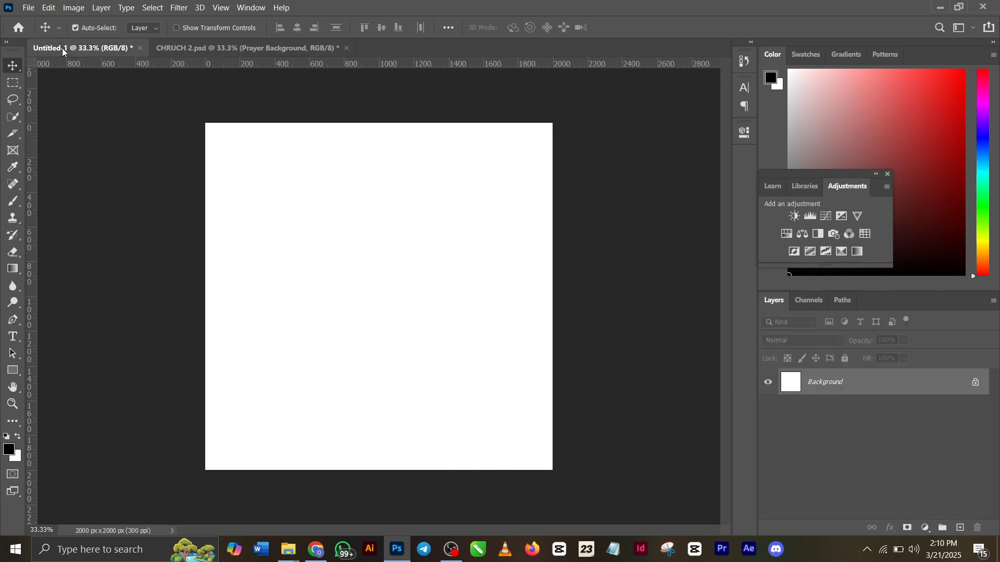
pyautogui.hotkey('ctrl', 'v')
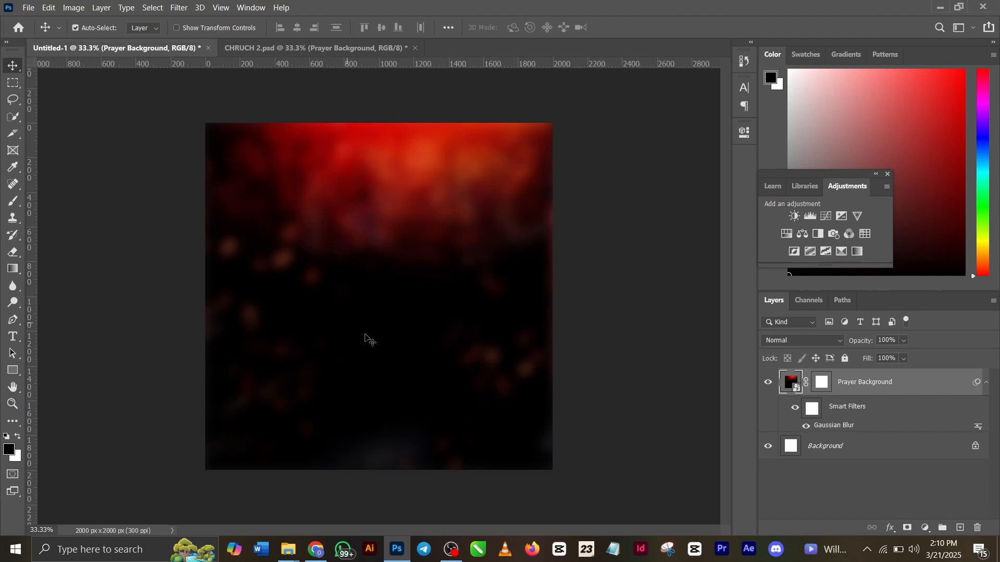
# Compare the Prayer Background layer without and with its Gaussian Blur smart filter, and review the blur's radius setting
pyautogui.click(807, 426)
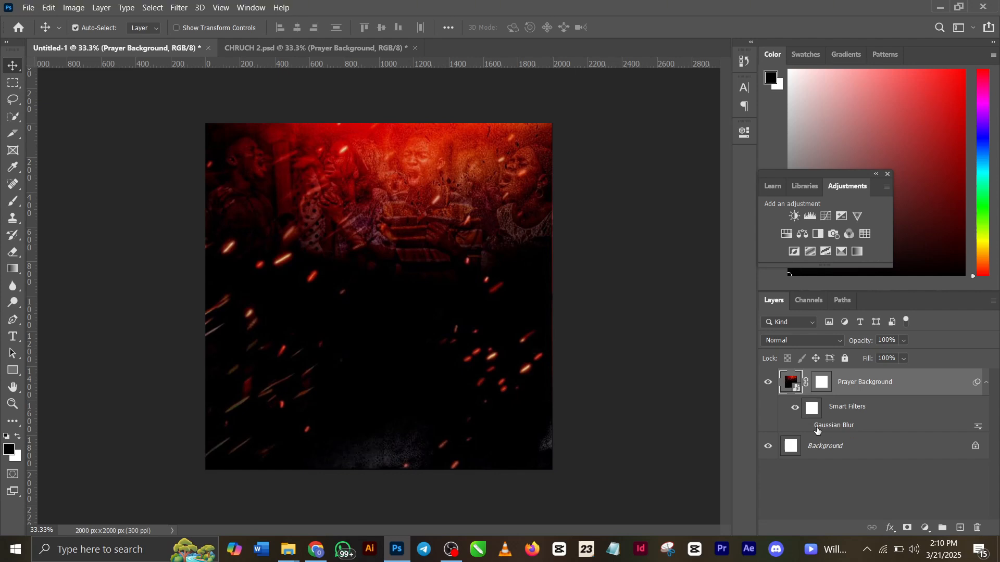
pyautogui.click(177, 8)
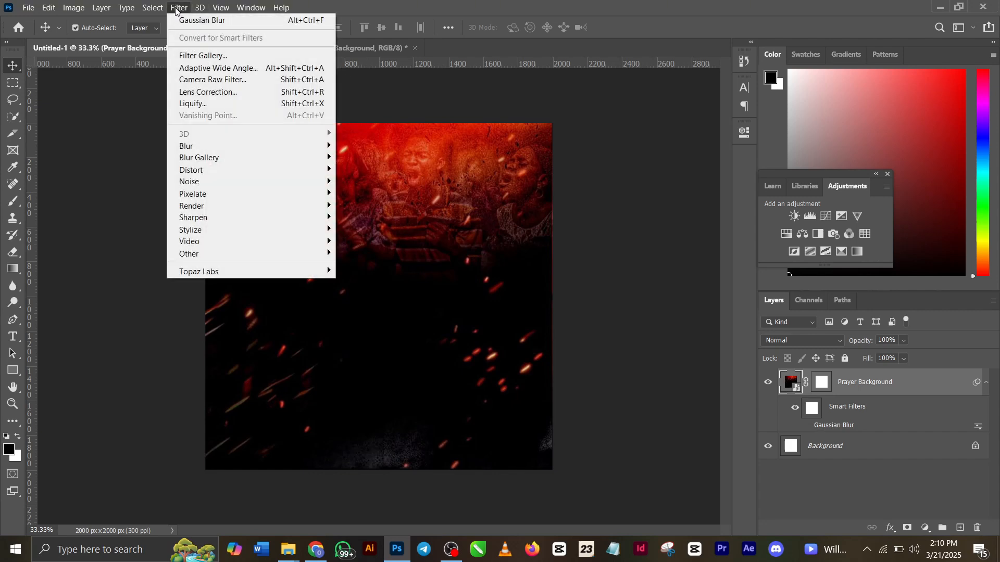
pyautogui.moveTo(271, 147)
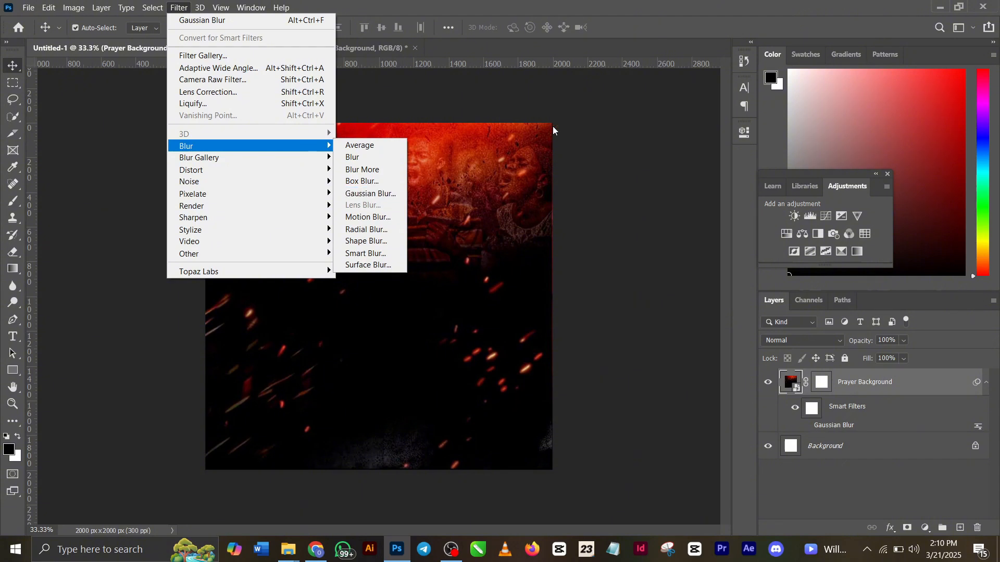
pyautogui.click(617, 128)
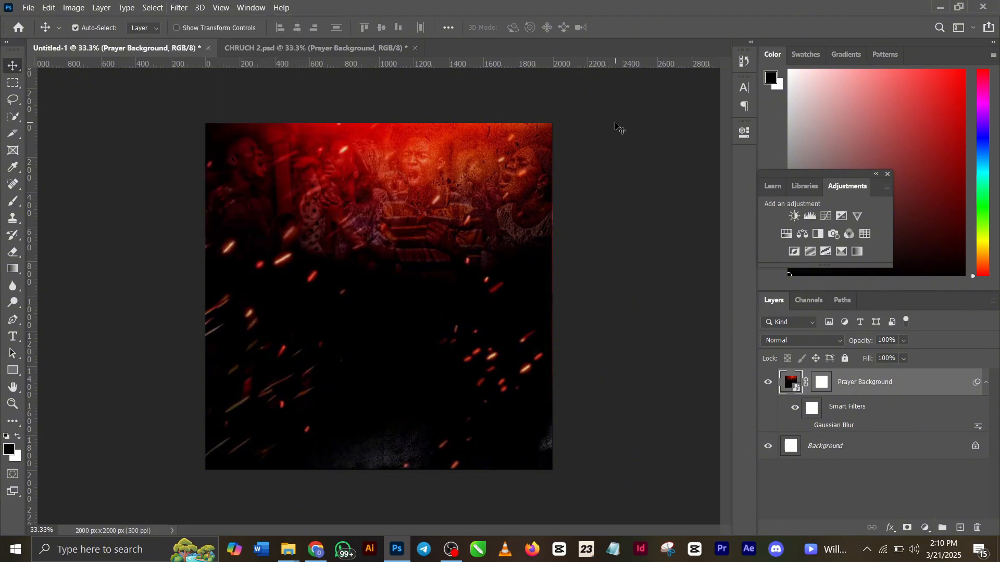
pyautogui.doubleClick(810, 428)
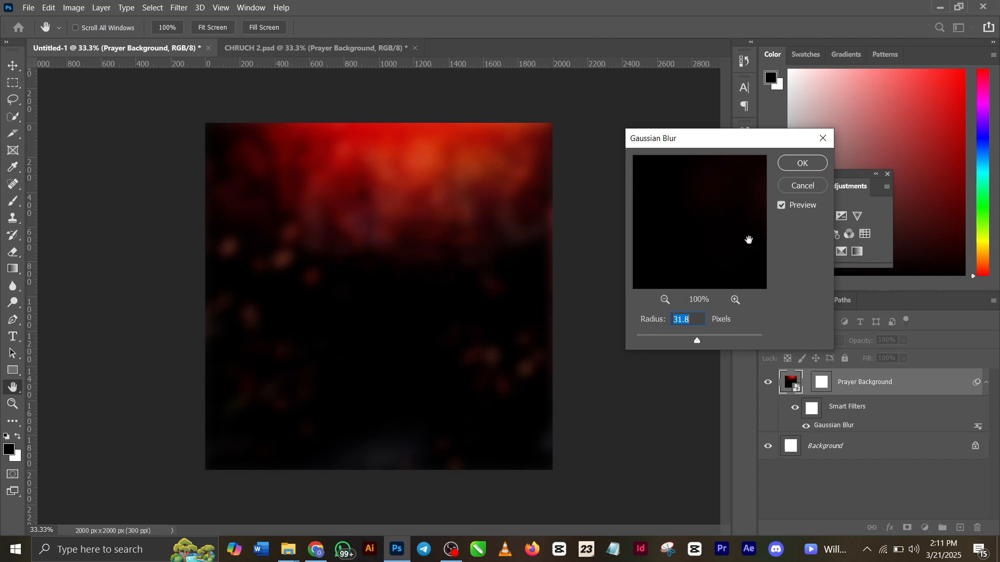
pyautogui.click(801, 163)
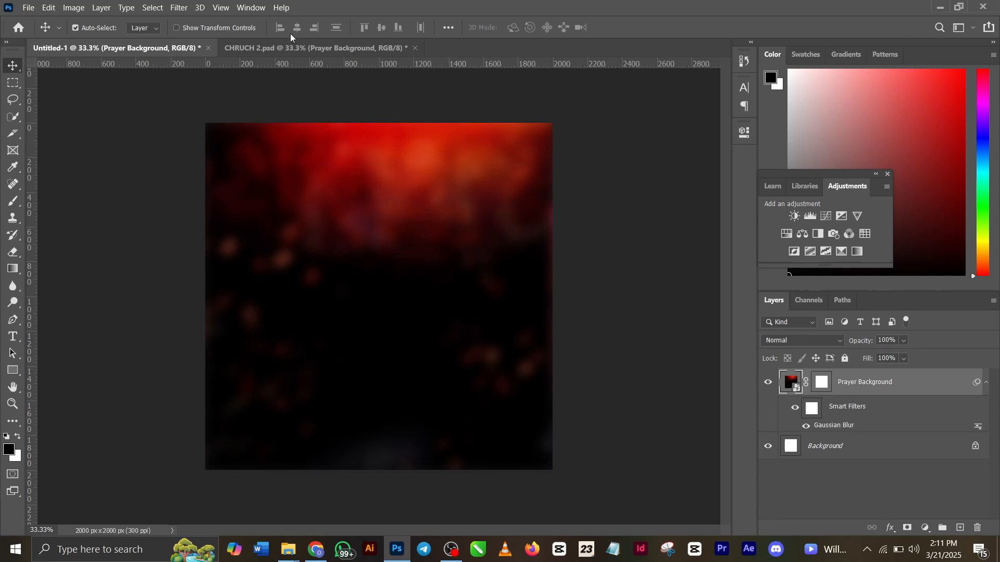
# Copy the Hue/Saturation 1 adjustment layer from CHRUCH 2.psd into Untitled-1, above Prayer Background
pyautogui.click(291, 48)
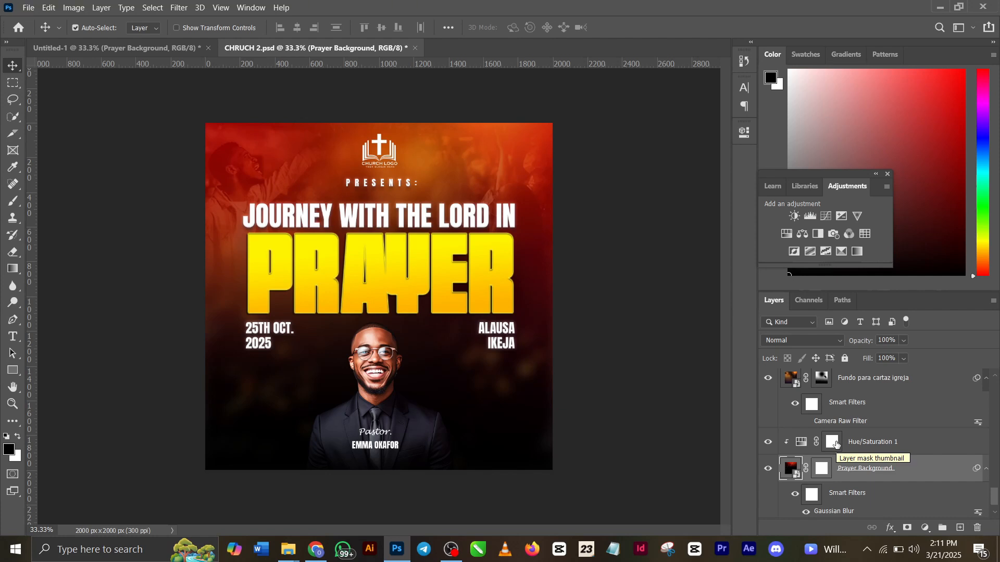
pyautogui.click(802, 444)
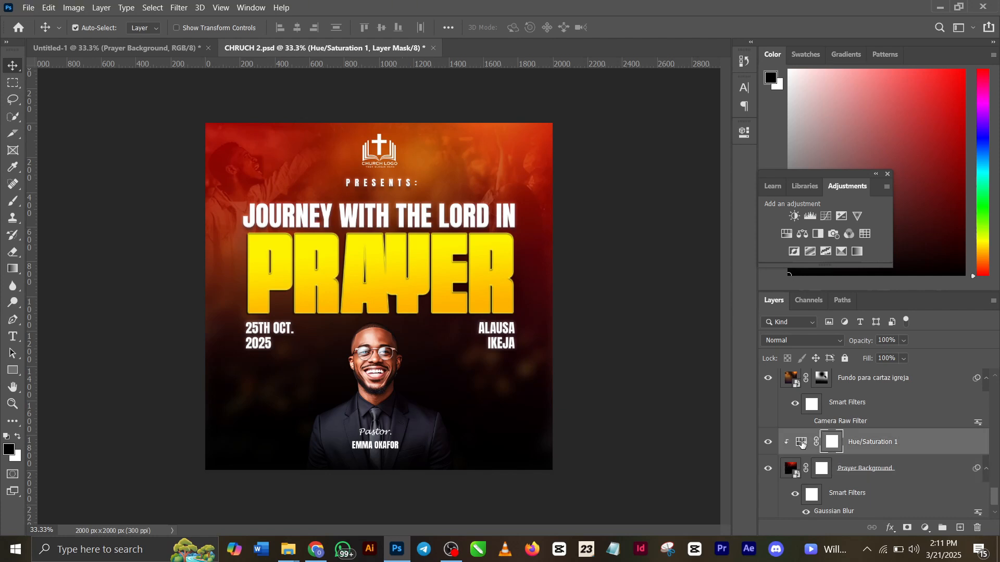
pyautogui.press('ctrl')
pyautogui.click(143, 48)
pyautogui.hotkey('ctrl', 'v')
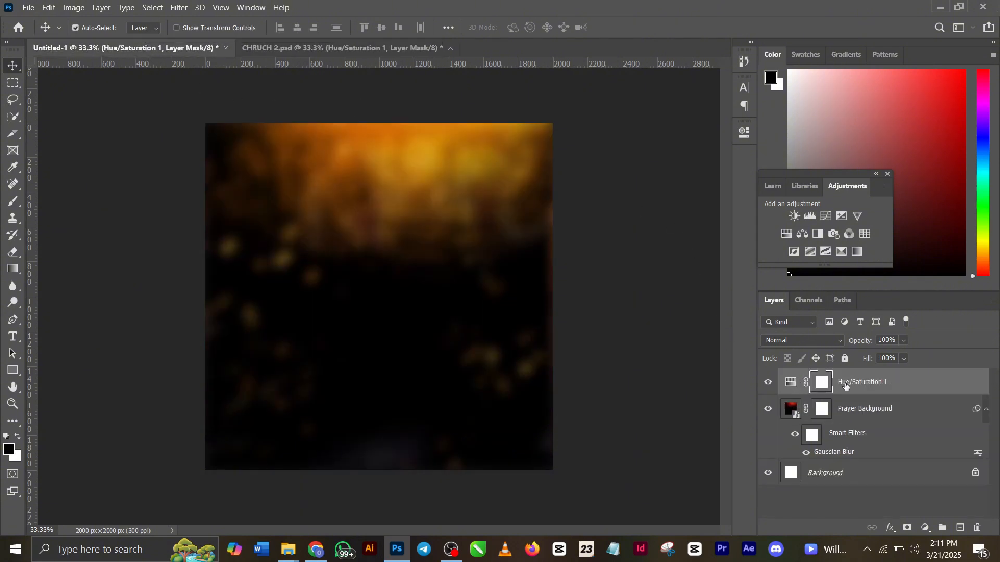
# Set the Hue/Saturation 1 adjustment's hue to +30 and clip it to the Prayer Background layer
pyautogui.doubleClick(791, 383)
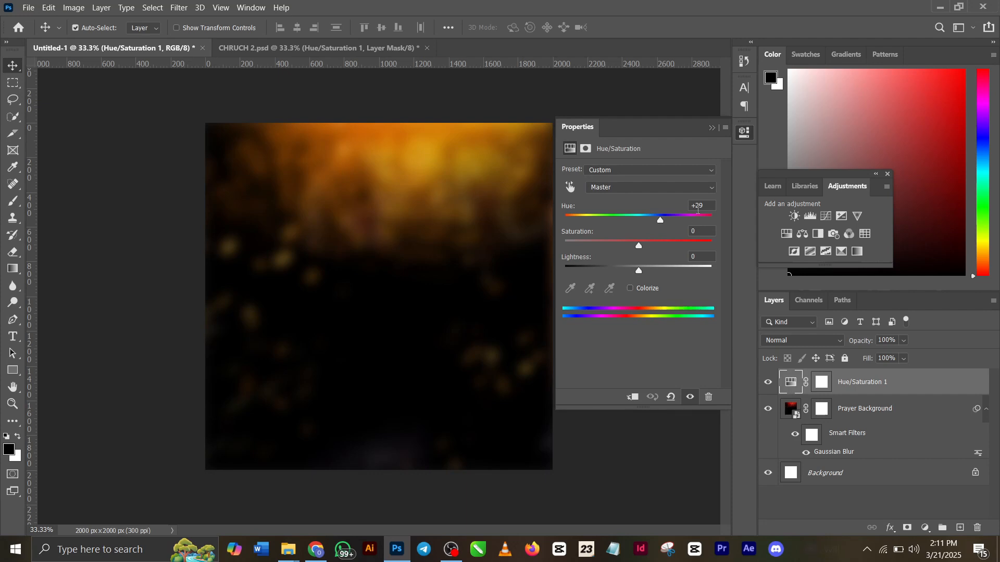
pyautogui.moveTo(659, 225)
pyautogui.mouseDown()
pyautogui.moveTo(669, 225)
pyautogui.moveTo(633, 225)
pyautogui.moveTo(673, 225)
pyautogui.moveTo(660, 225)
pyautogui.mouseUp()
pyautogui.click(632, 397)
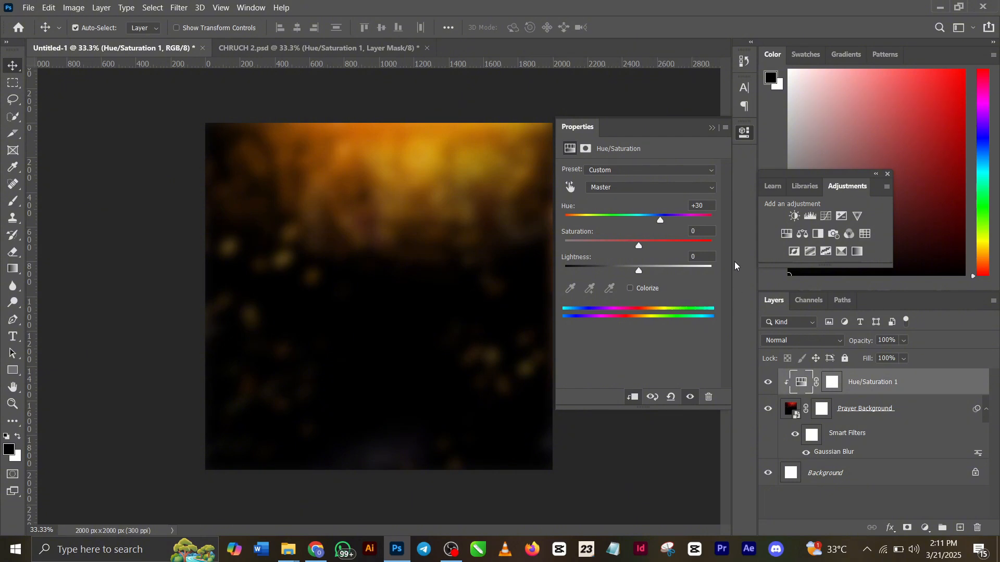
pyautogui.click(712, 128)
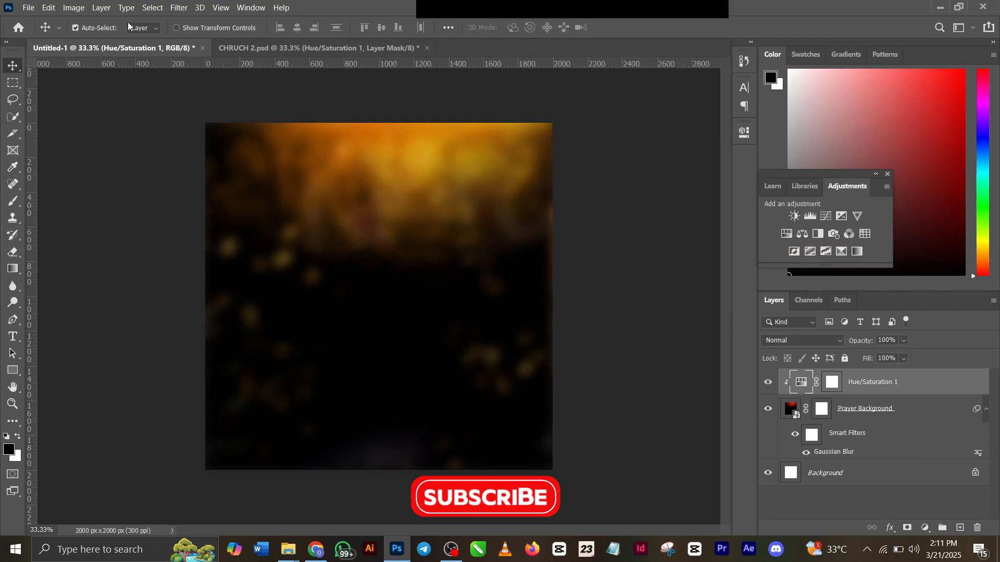
# Copy the smiling man's png layer from CHRUCH 2.psd into Untitled-1 and position it at the canvas's bottom centre
pyautogui.click(248, 46)
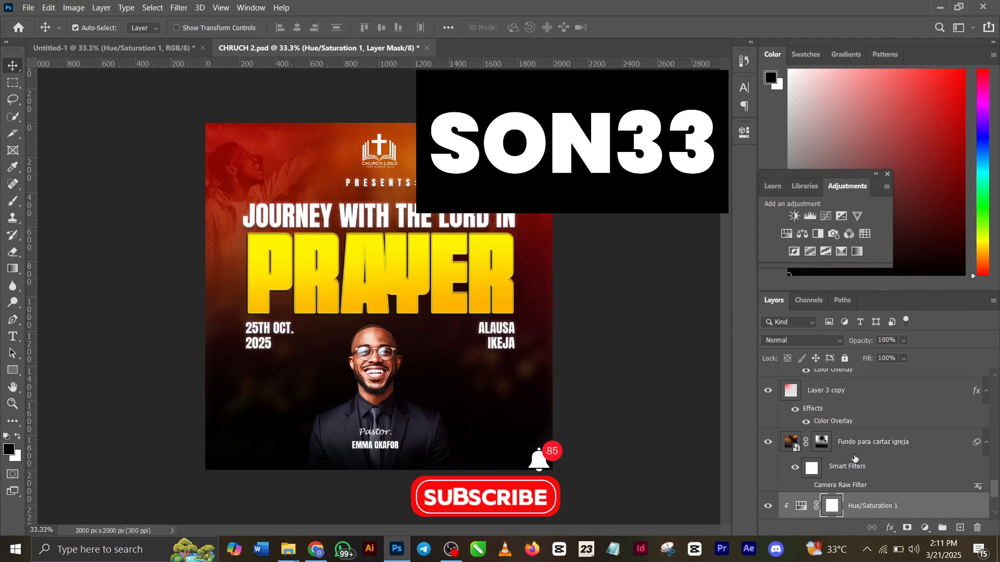
pyautogui.scroll(3, 848, 438)
pyautogui.scroll(10, 855, 458)
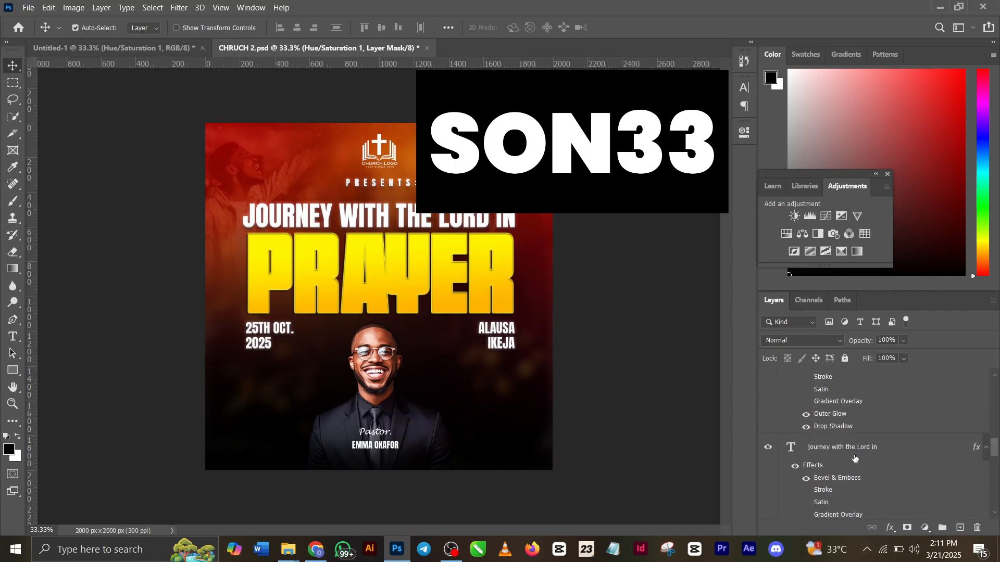
pyautogui.scroll(1, 854, 458)
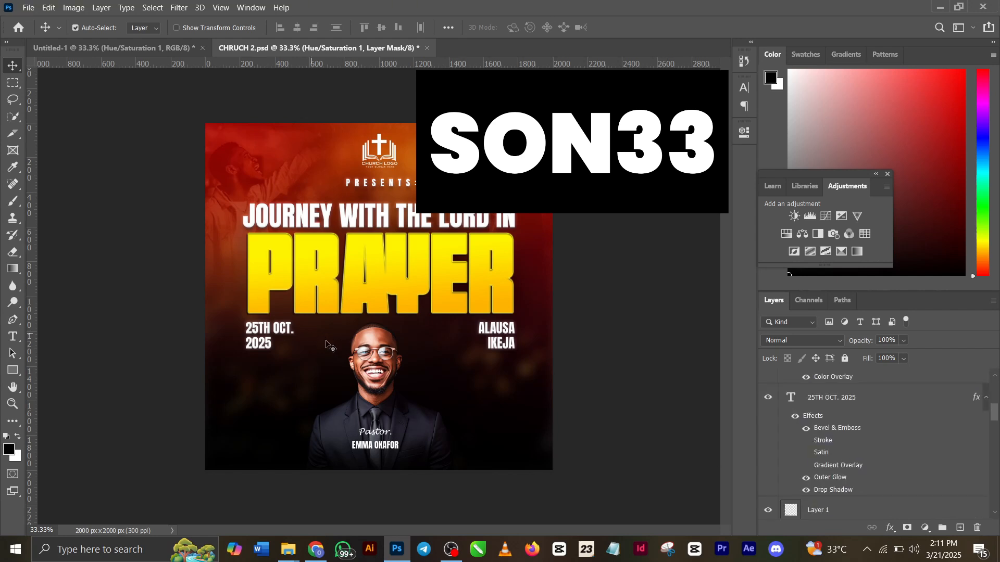
pyautogui.click(854, 462)
pyautogui.scroll(-1, 926, 462)
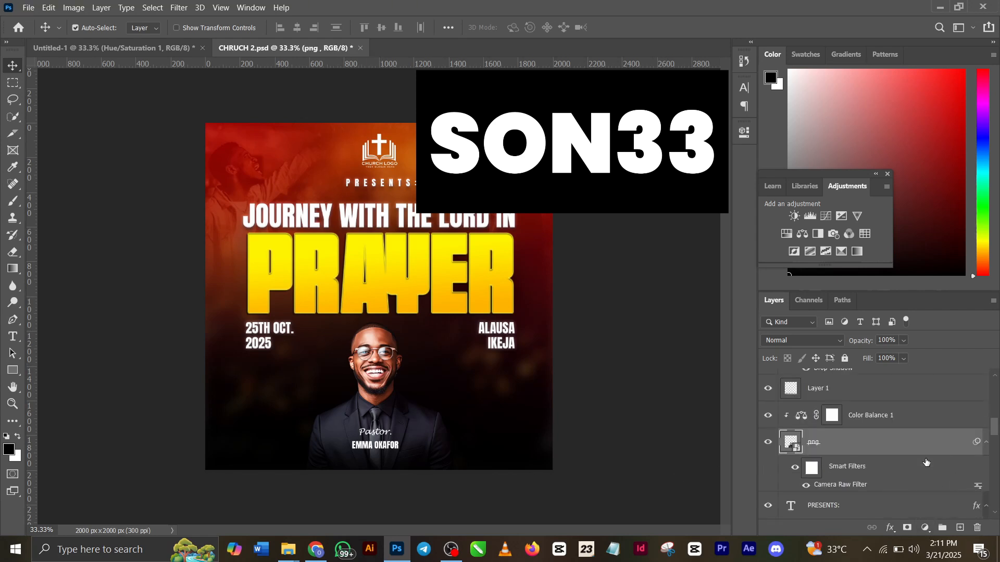
pyautogui.press('ctrl')
pyautogui.click(146, 49)
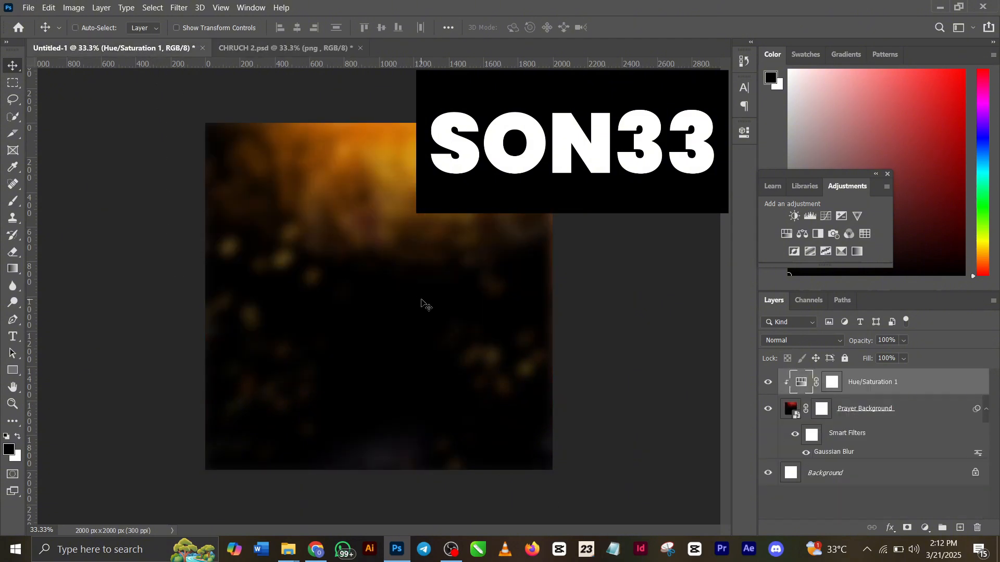
pyautogui.moveTo(422, 302); pyautogui.dragTo(422, 302)
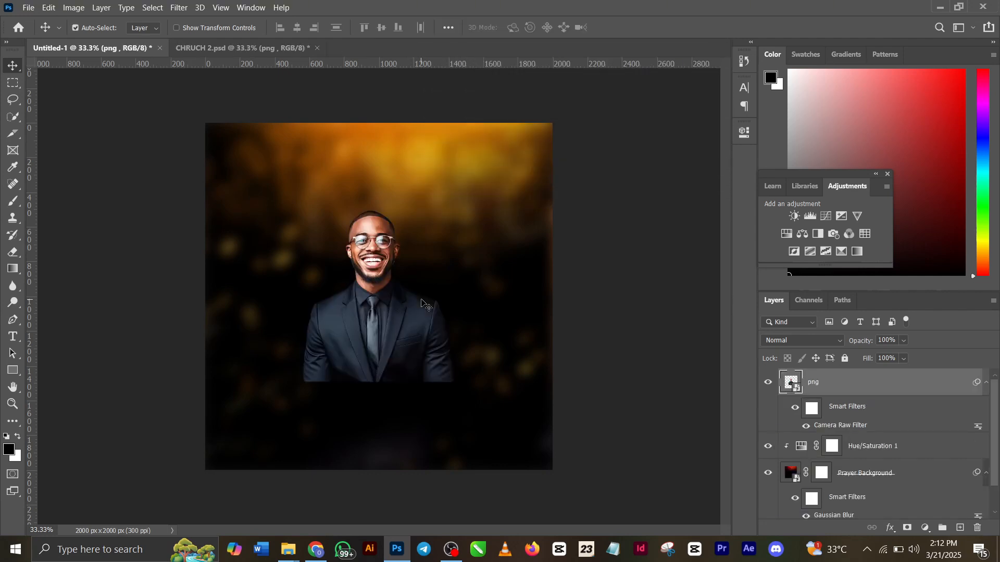
pyautogui.moveTo(371, 328); pyautogui.dragTo(371, 353)
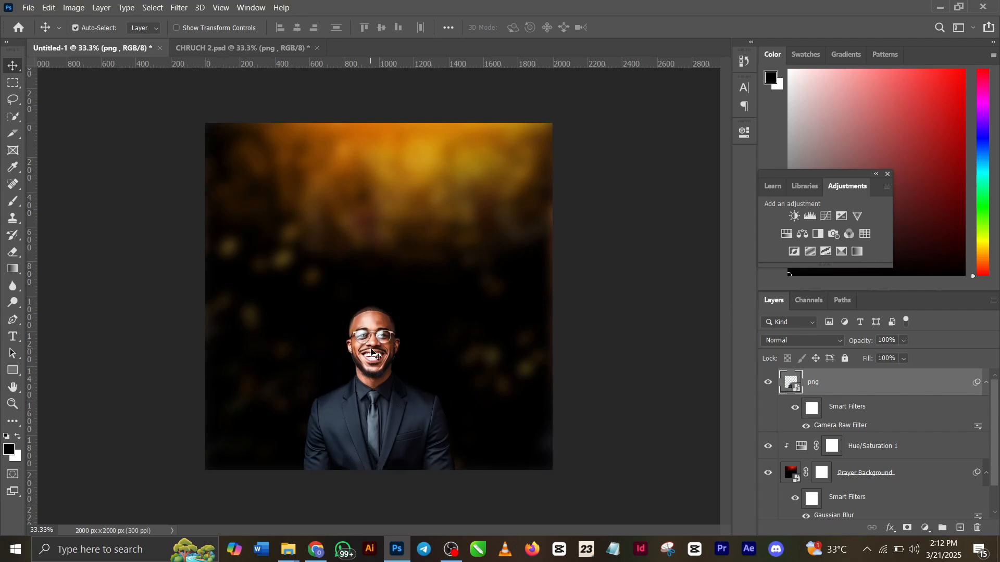
# Compare the CHRUCH 2.psd flyer with and without the red Layer 3 copy and Layer 3 copy 2 overlays
pyautogui.click(235, 48)
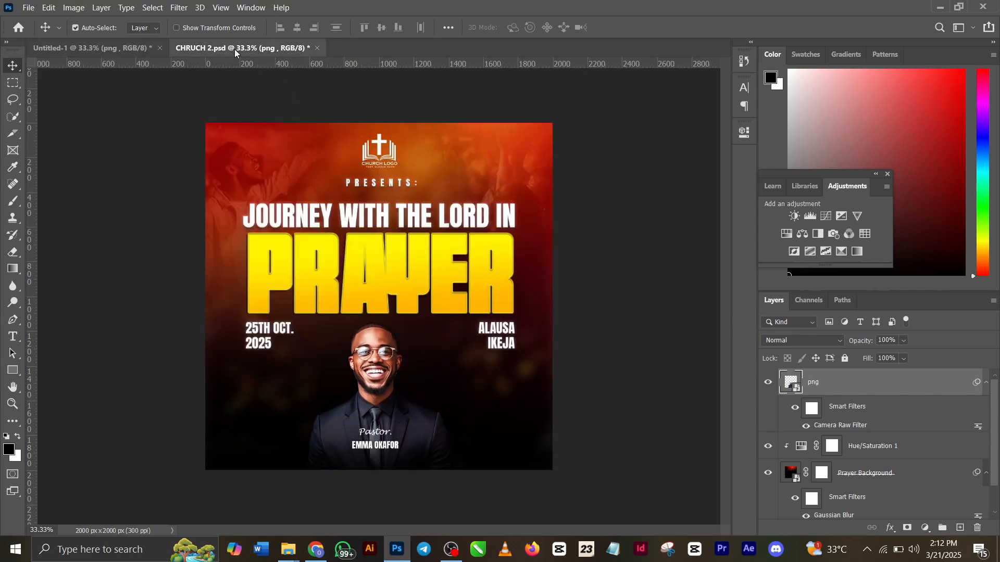
pyautogui.click(119, 50)
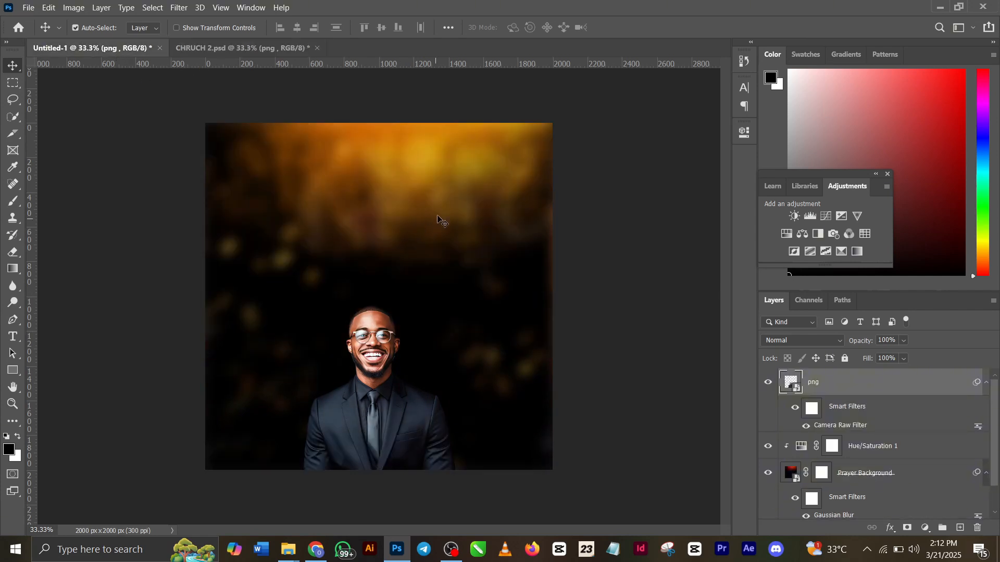
pyautogui.click(218, 54)
pyautogui.scroll(-5, 915, 450)
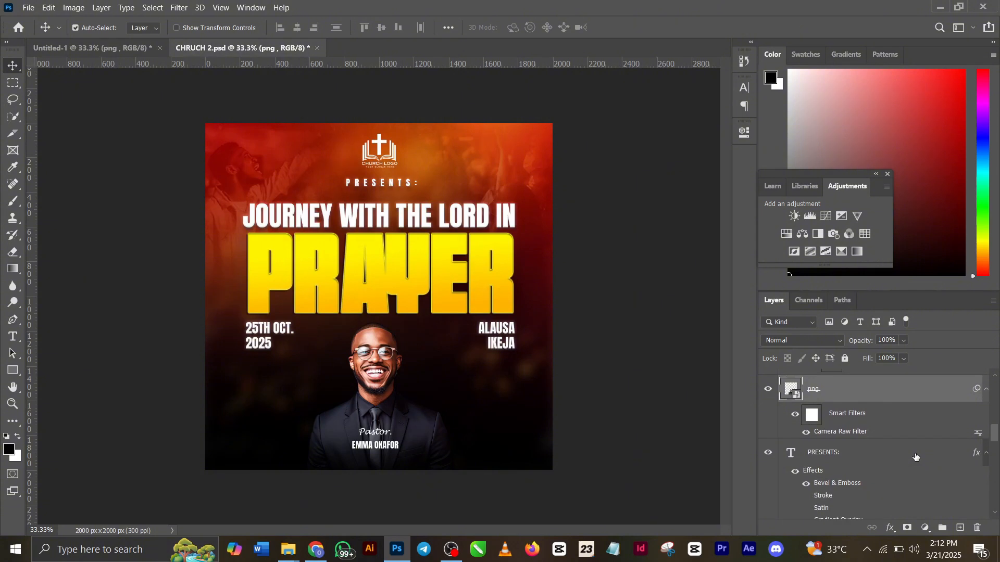
pyautogui.scroll(-10, 914, 458)
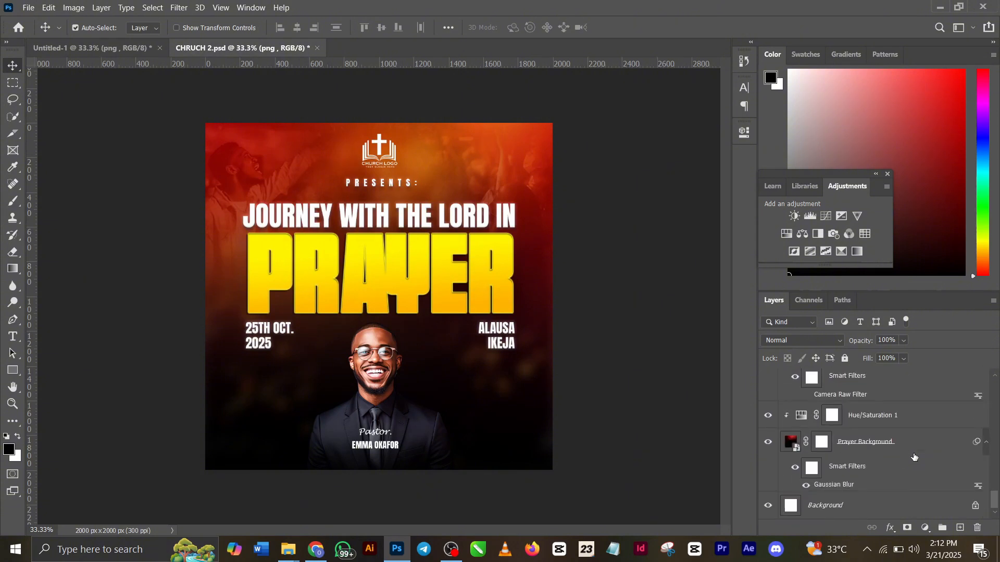
pyautogui.scroll(6, 905, 429)
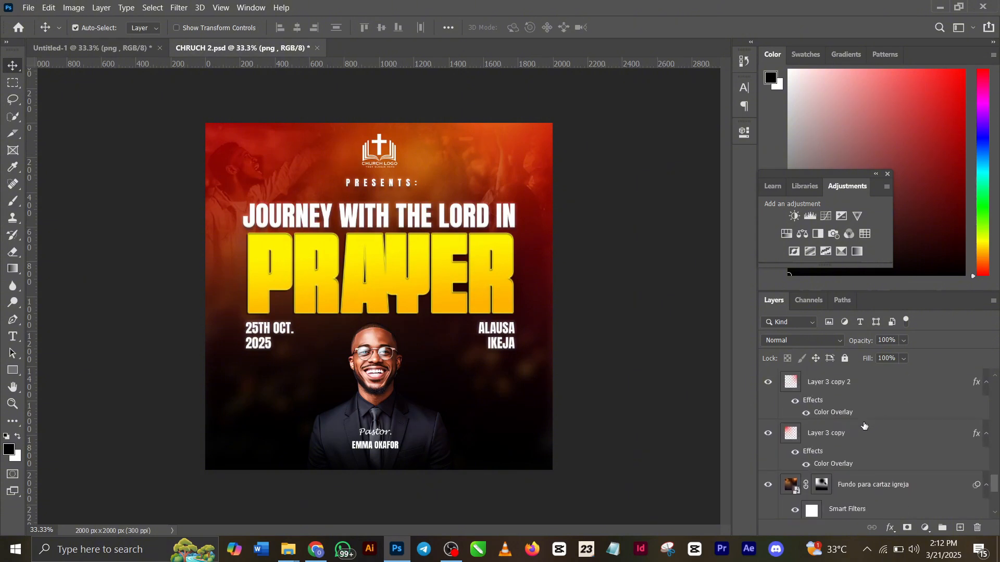
pyautogui.click(768, 434)
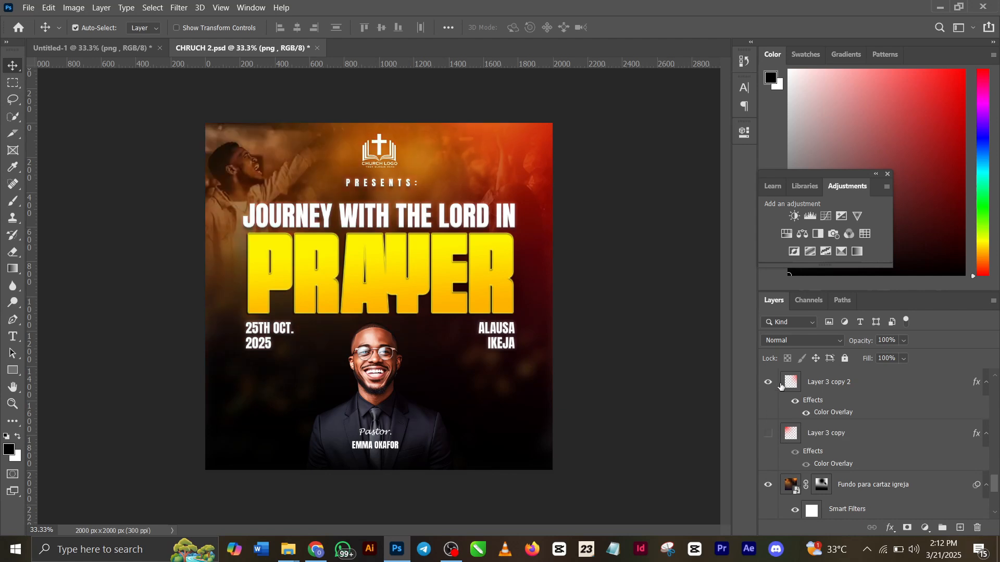
pyautogui.click(769, 382)
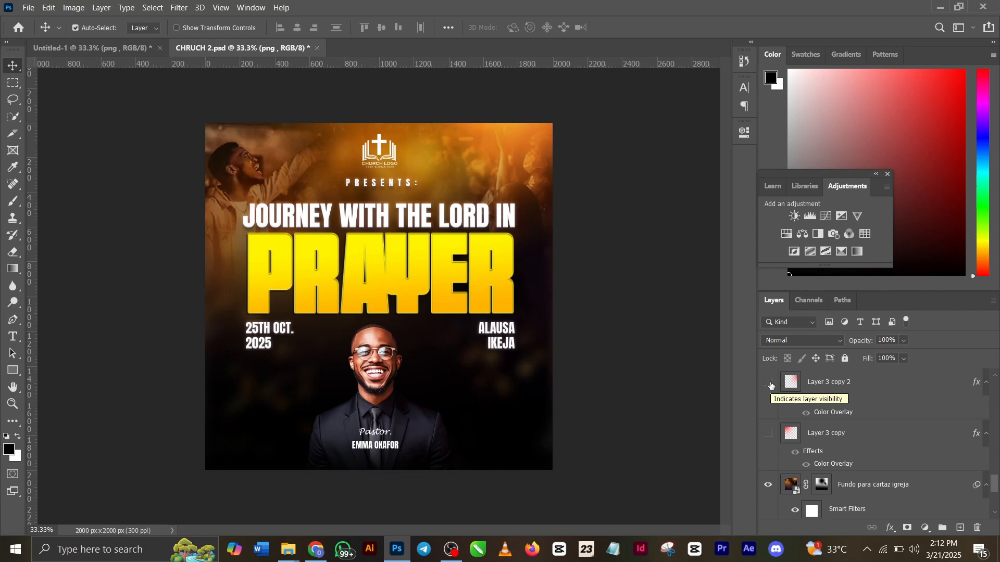
pyautogui.click(769, 383)
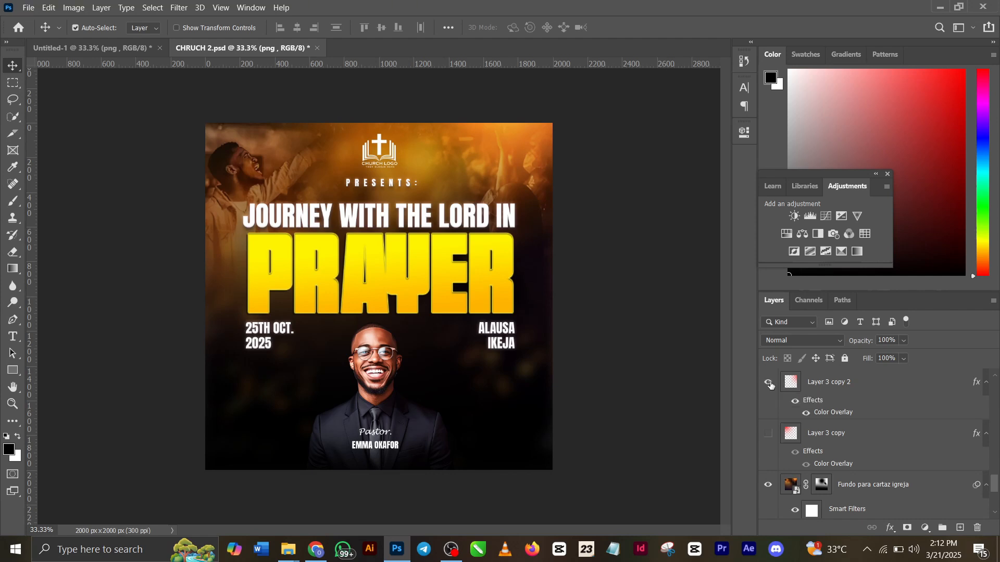
pyautogui.click(769, 434)
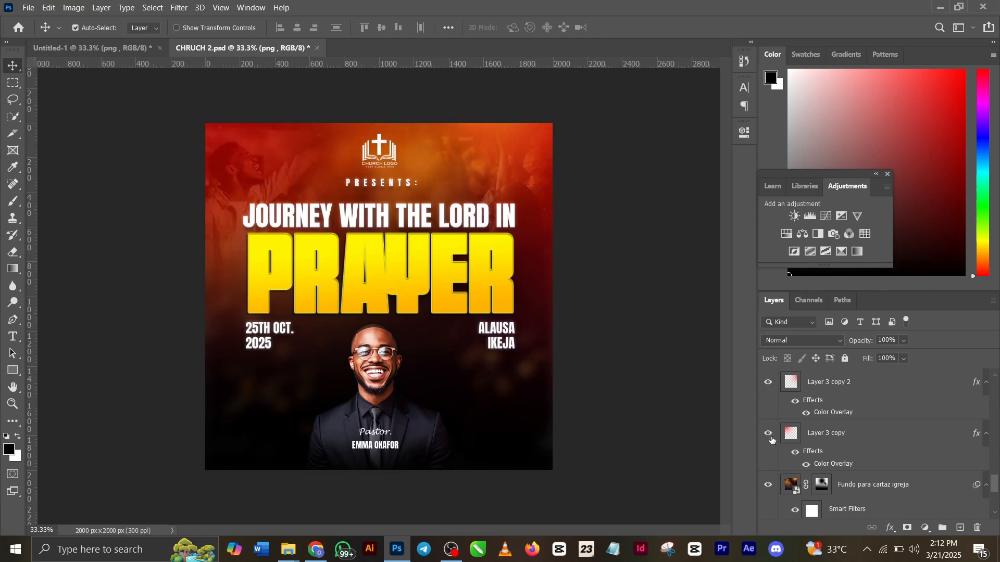
pyautogui.click(817, 440)
# Add a new layer above png in Untitled-1 and set the Brush foreground color to ff0000
pyautogui.click(96, 48)
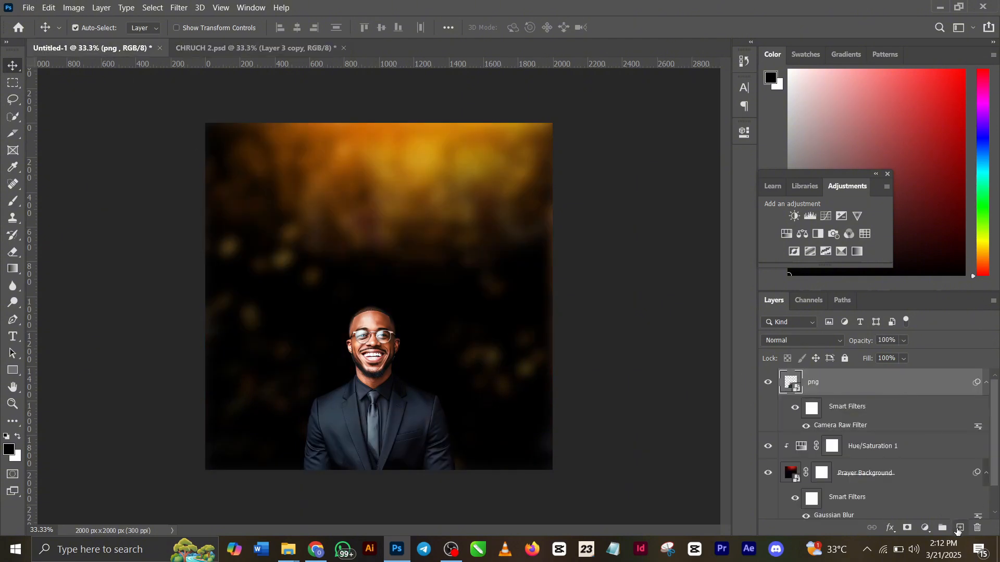
pyautogui.click(959, 527)
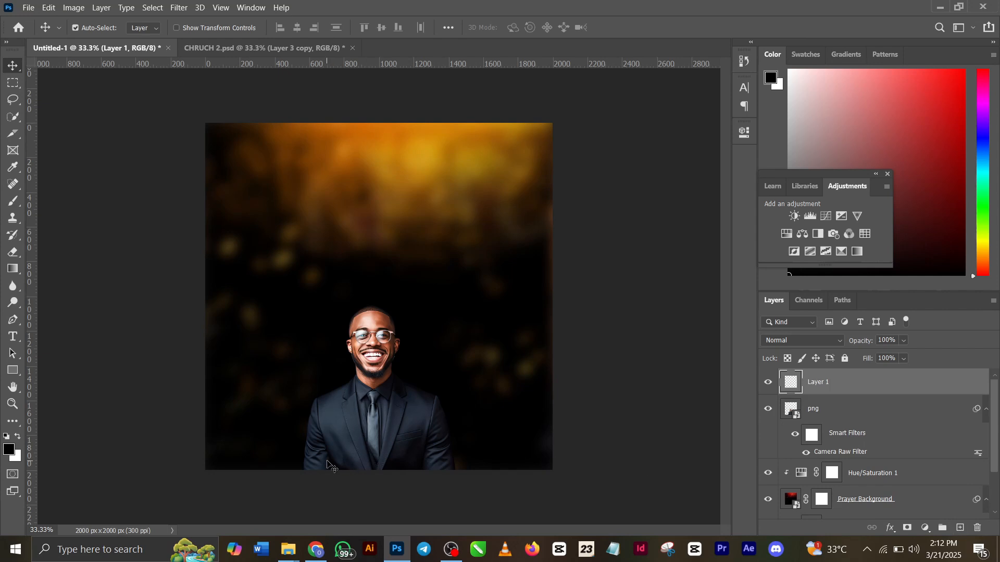
pyautogui.press('b')
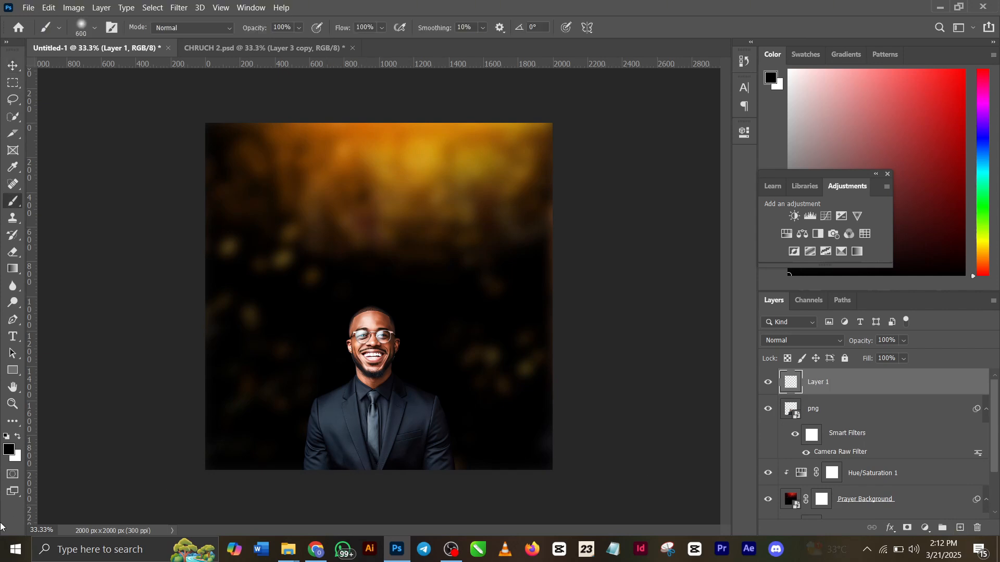
pyautogui.click(9, 450)
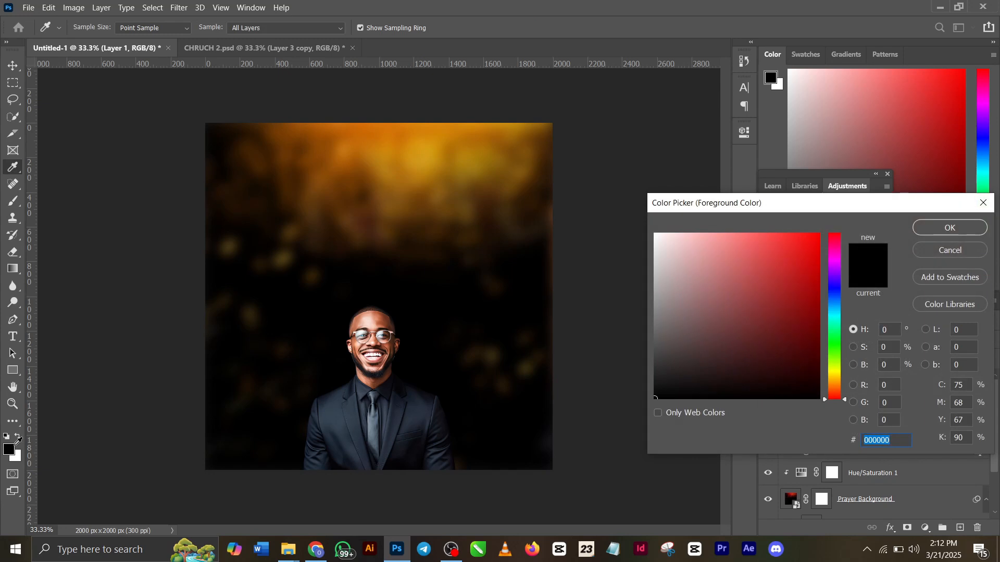
pyautogui.write('ff0000')
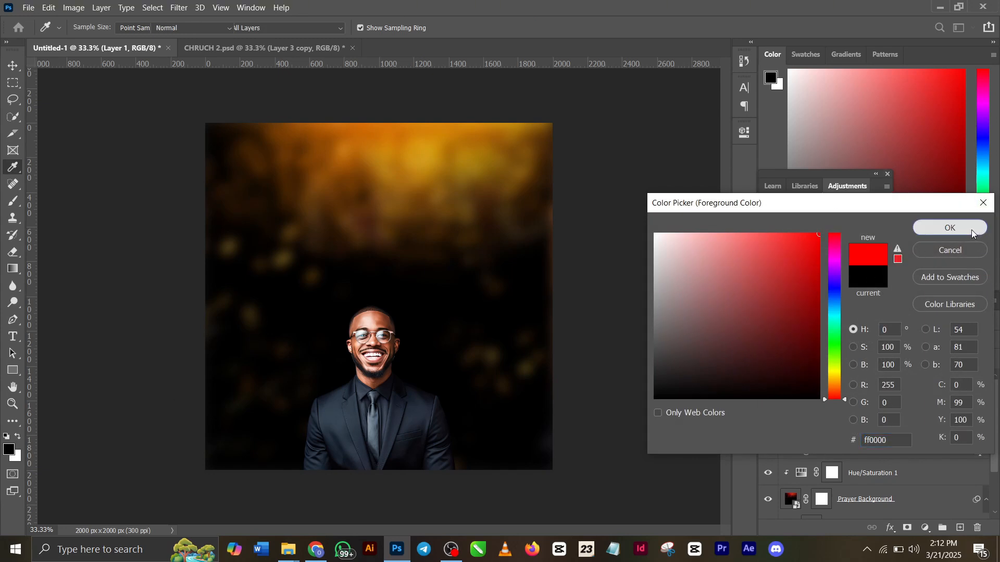
pyautogui.click(948, 228)
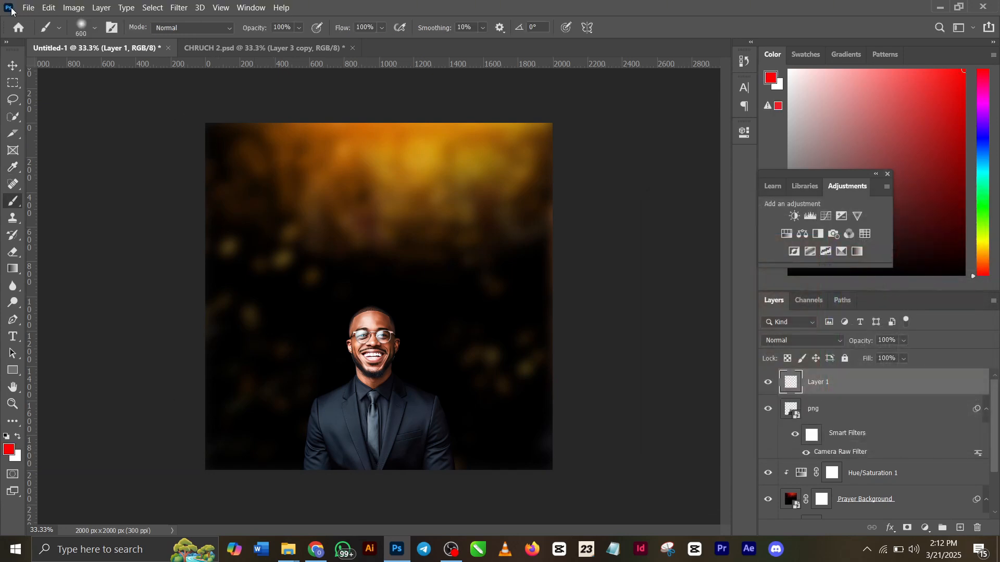
# Try a soft red brush dab near the canvas's upper-left corner, and delete the painted layer
pyautogui.click(236, 168)
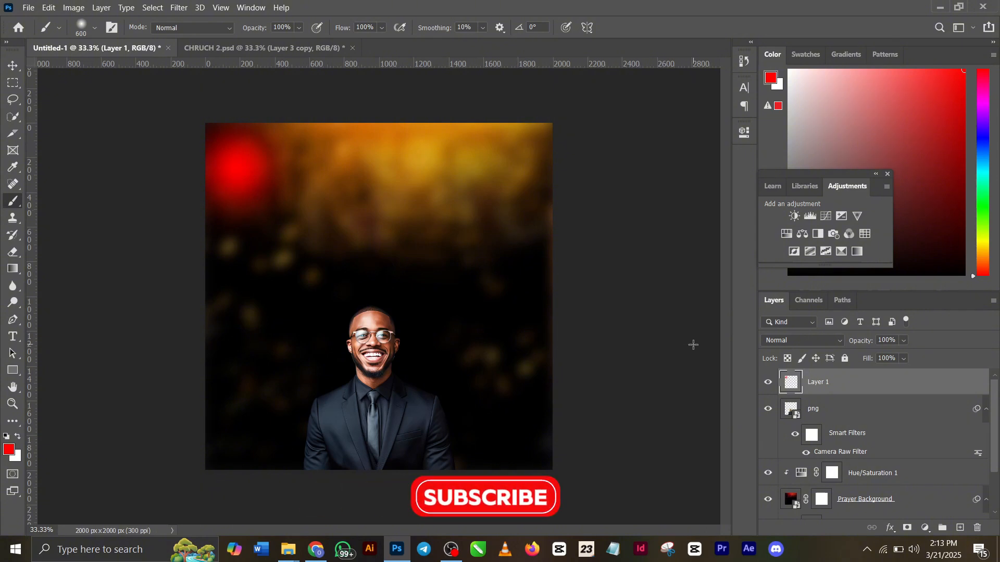
pyautogui.press('Delete')
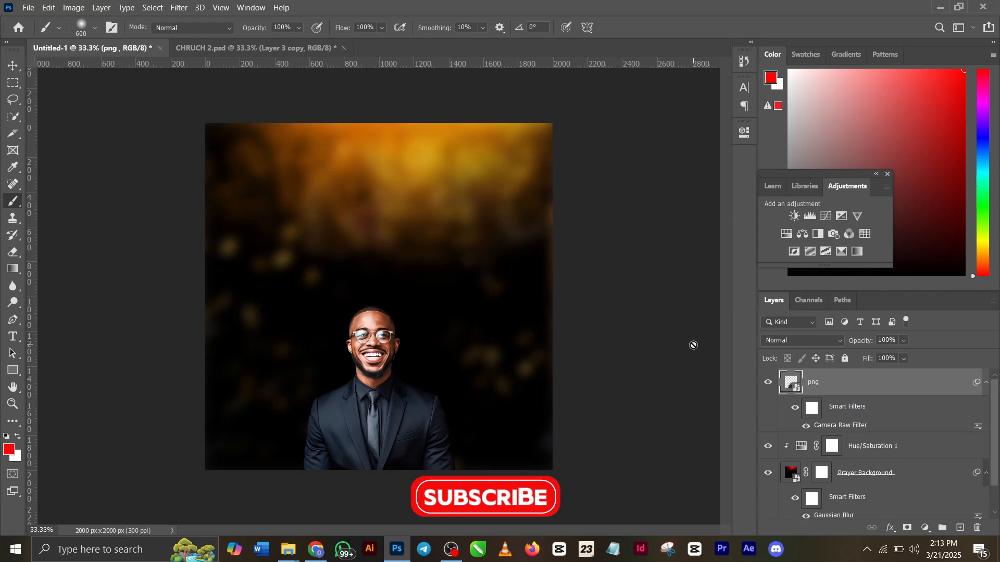
# Fill a new layer above png with a linear red-to-transparent gradient running from the canvas's top edge to just above the man's head
pyautogui.click(960, 528)
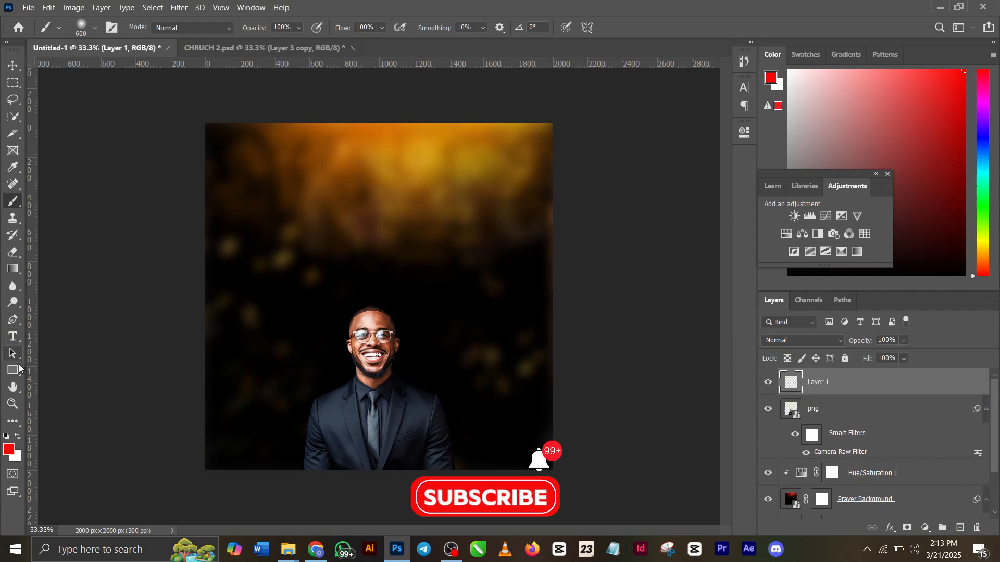
pyautogui.click(10, 270)
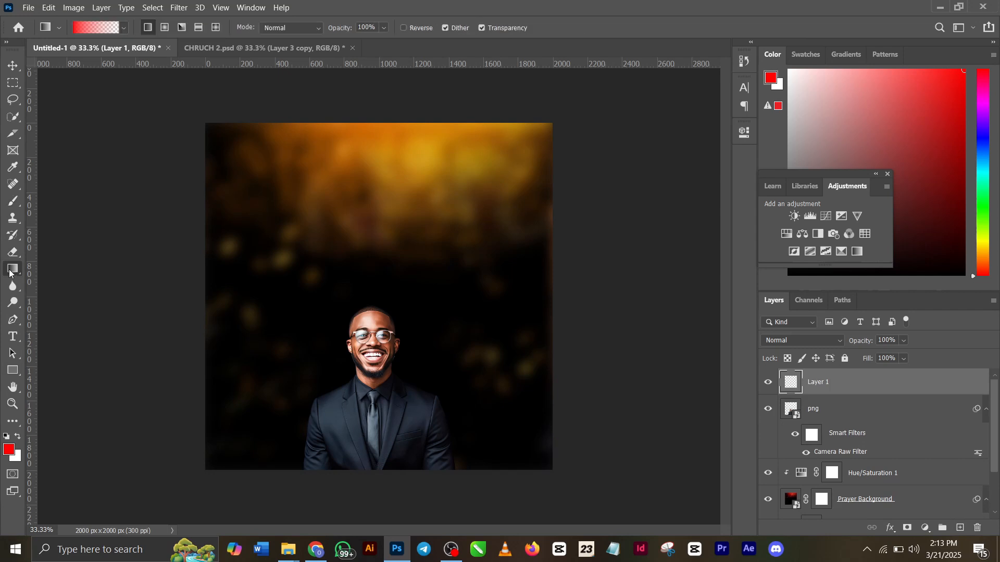
pyautogui.moveTo(374, 108); pyautogui.dragTo(375, 287)
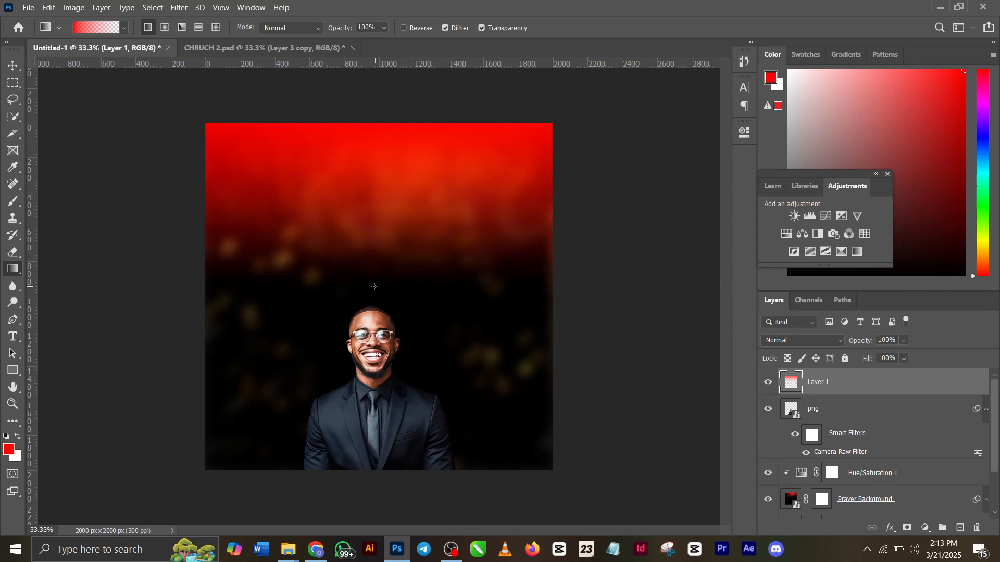
# Lower the red gradient layer's opacity to 62% and stretch its lower edge down to about the man's chin
pyautogui.moveTo(862, 344); pyautogui.dragTo(834, 341)
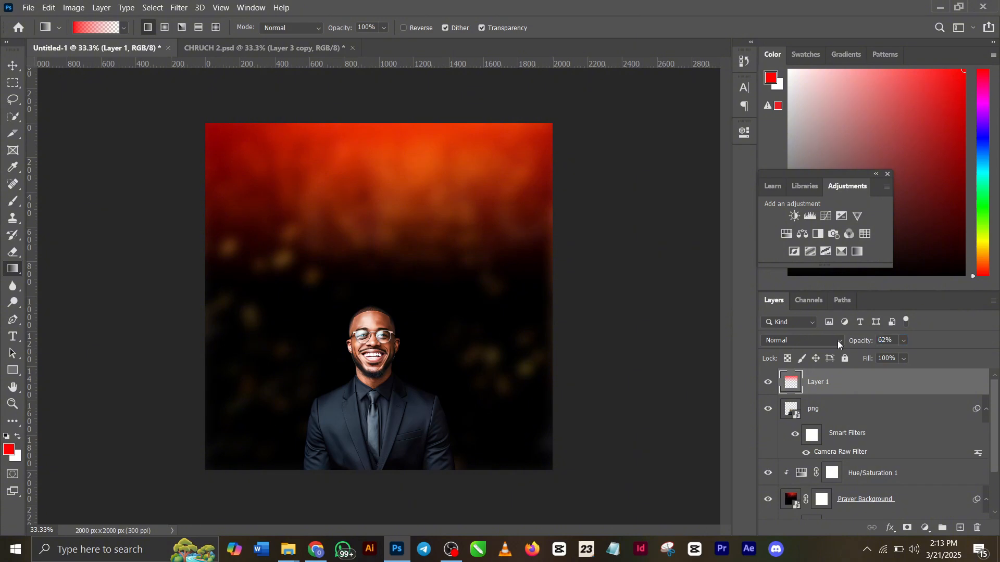
pyautogui.hotkey('ctrl', 't')
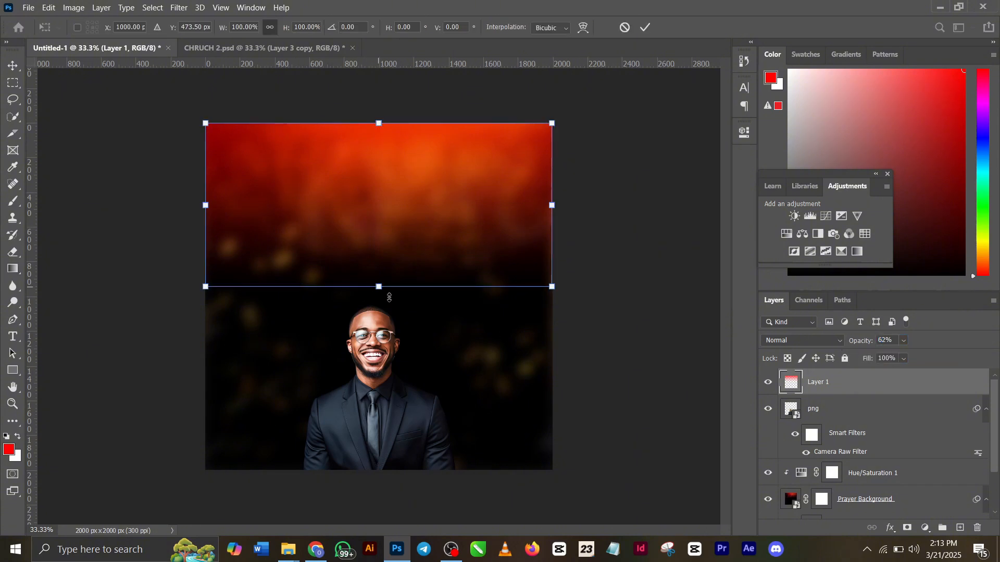
pyautogui.moveTo(385, 288); pyautogui.dragTo(400, 371)
pyautogui.click(645, 26)
pyautogui.press('g')
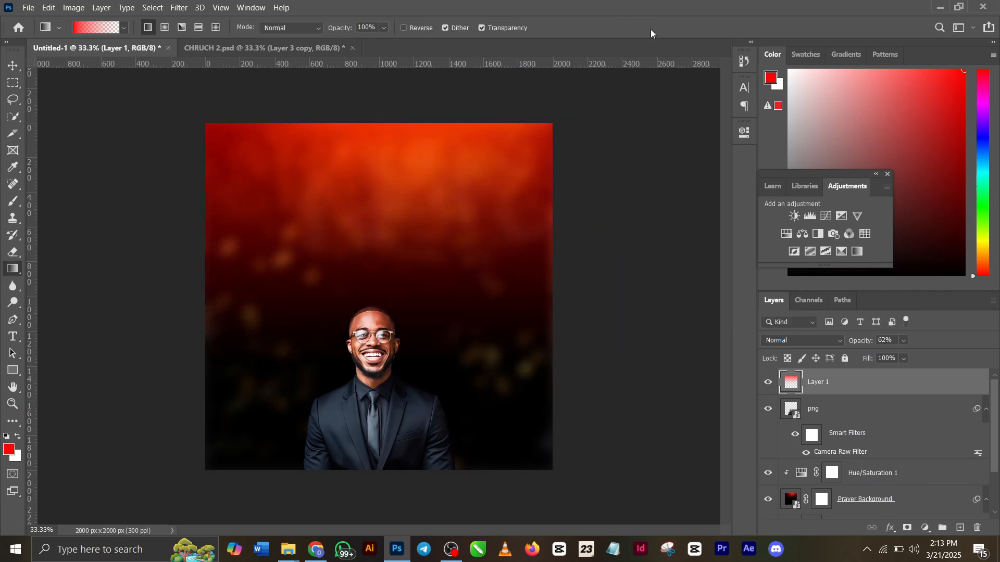
# Copy the Fundo para cartaz igreja layer from CHRUCH 2.psd into Untitled-1, directly above the Hue/Saturation 1 layer
pyautogui.click(211, 43)
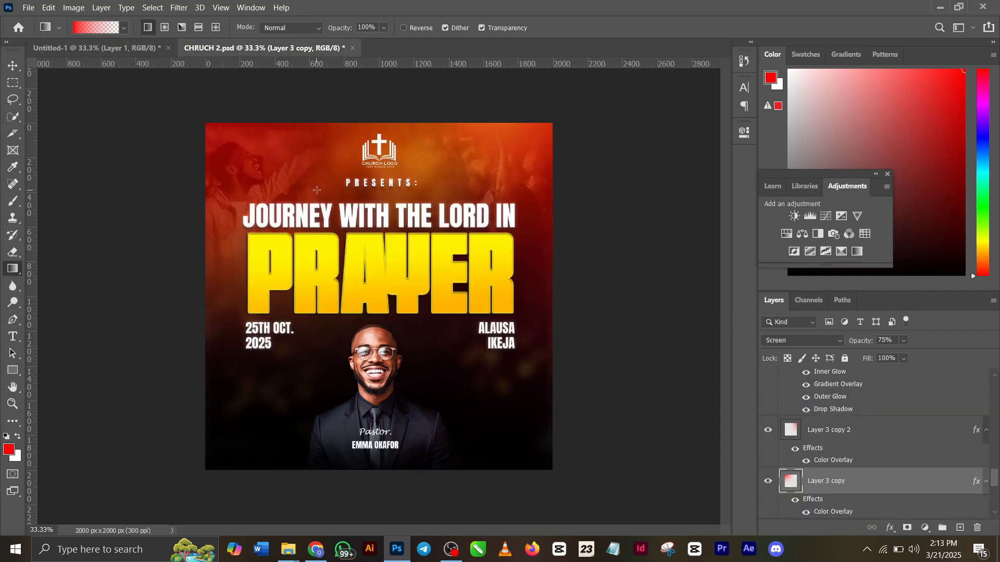
pyautogui.scroll(10, 880, 406)
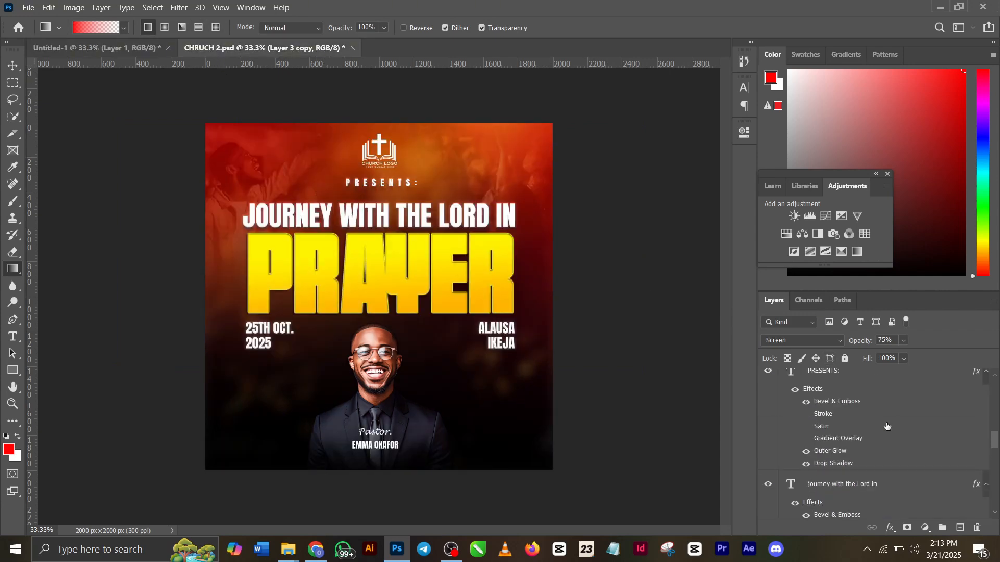
pyautogui.scroll(1, 887, 427)
pyautogui.scroll(5, 888, 427)
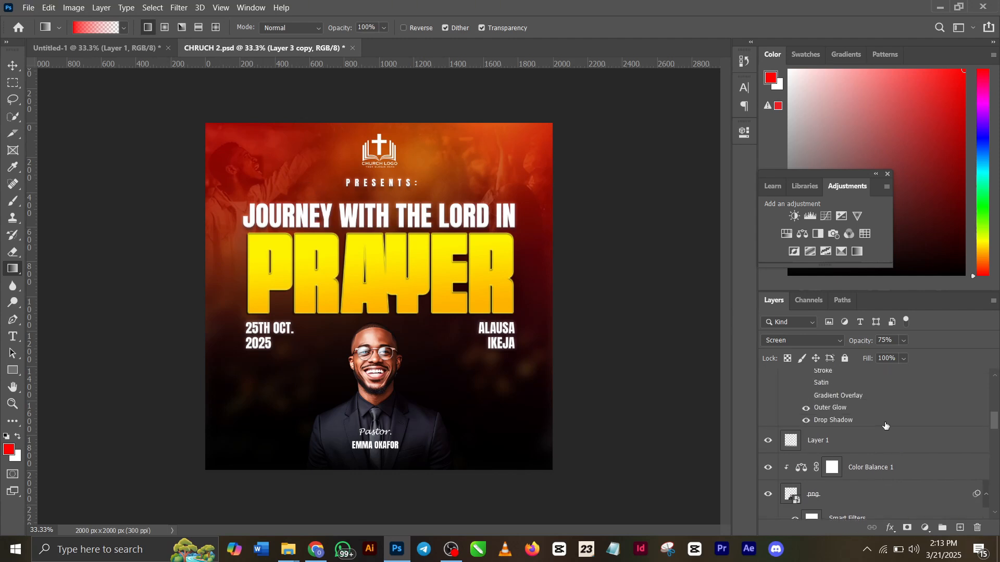
pyautogui.scroll(-10, 884, 425)
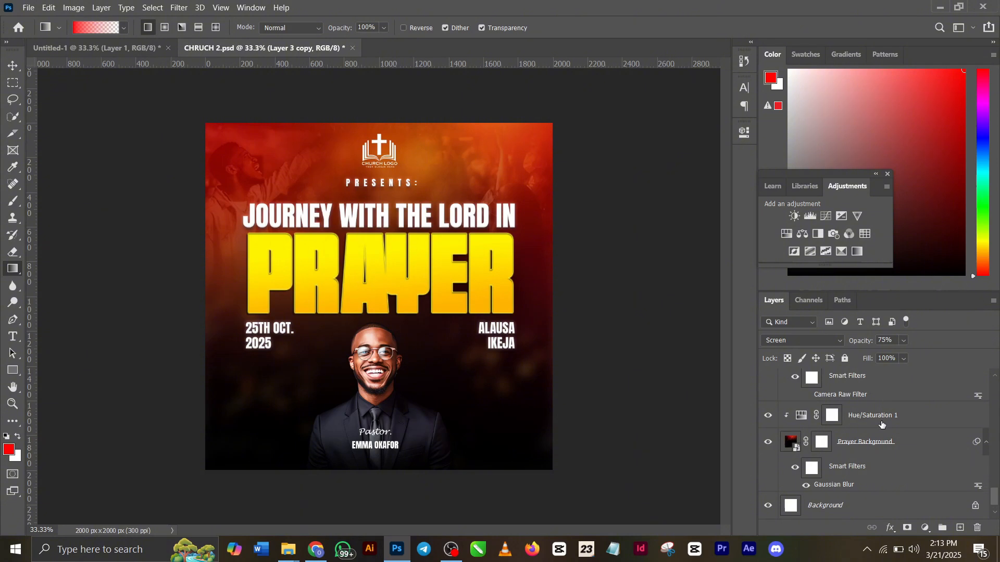
pyautogui.scroll(1, 881, 424)
pyautogui.click(880, 385)
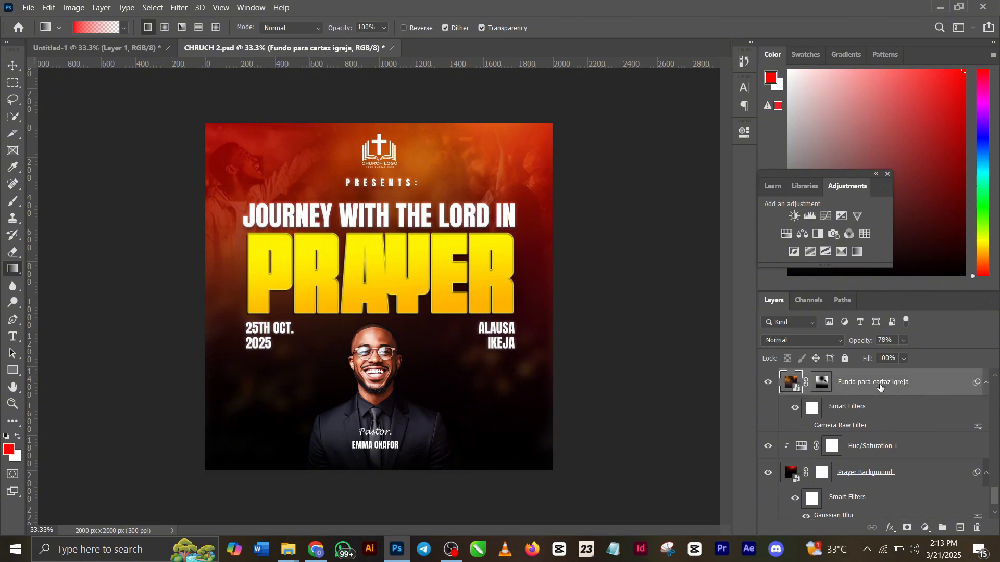
pyautogui.click(126, 51)
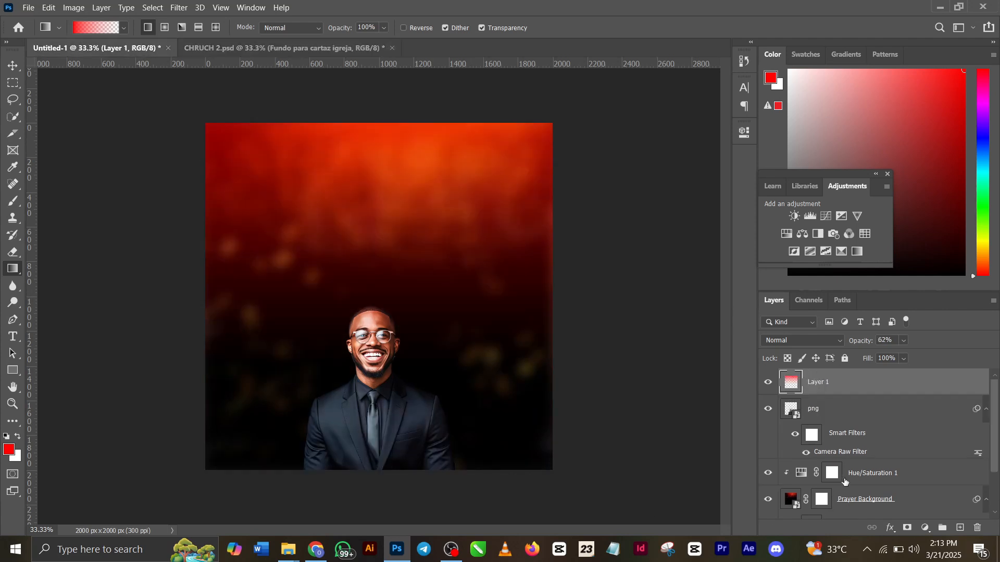
pyautogui.scroll(-1, 881, 471)
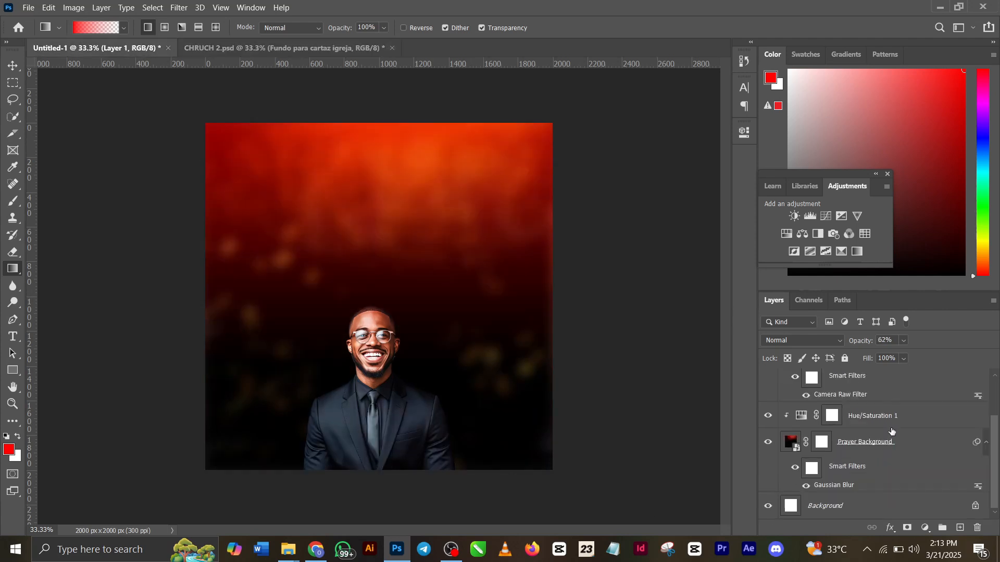
pyautogui.click(913, 414)
pyautogui.hotkey('ctrl', 'v')
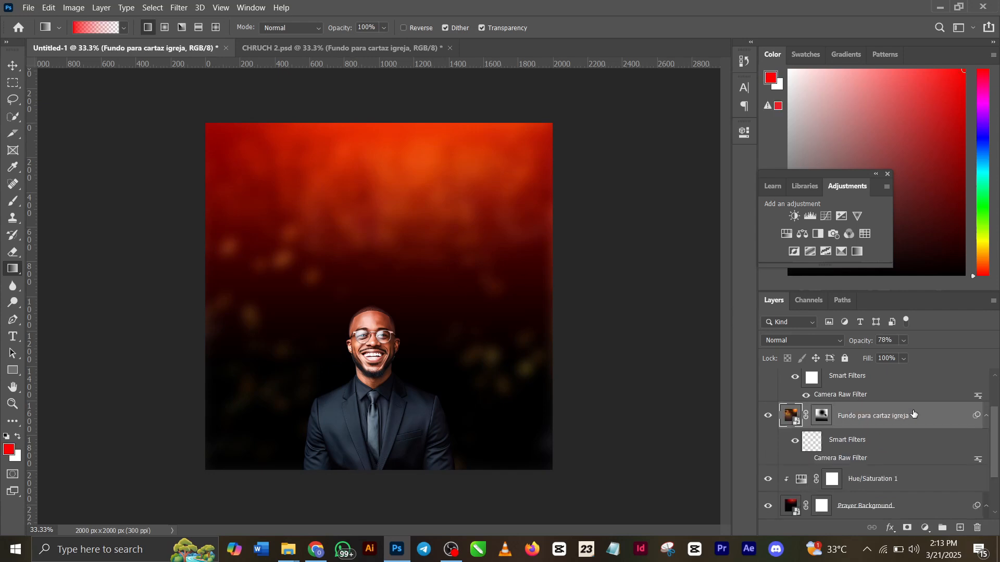
# Move the pasted Fundo para cartaz igreja image up about 219 px, trying full opacity before setting it to 78%
pyautogui.hotkey('ctrl', 't')
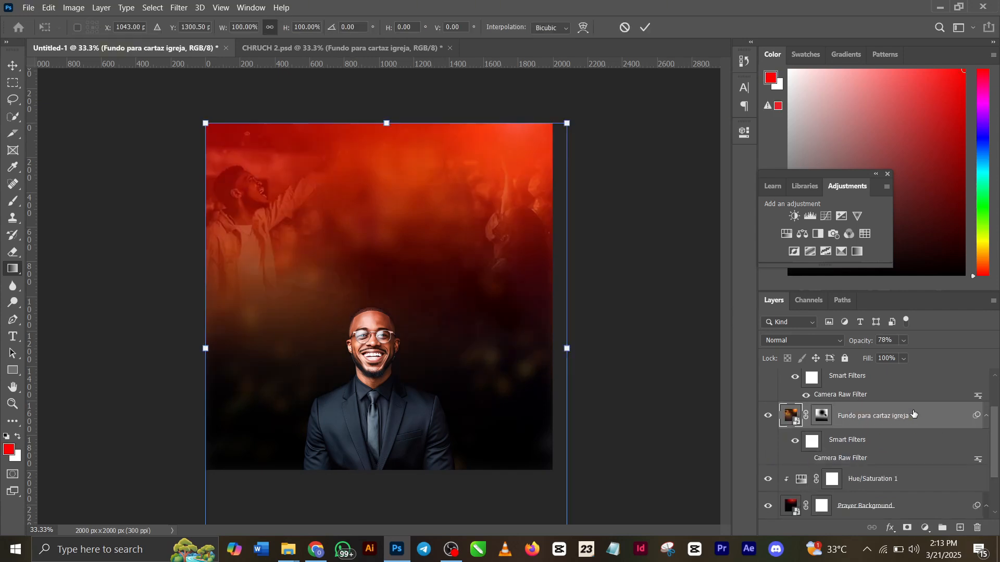
pyautogui.moveTo(451, 276); pyautogui.dragTo(453, 238)
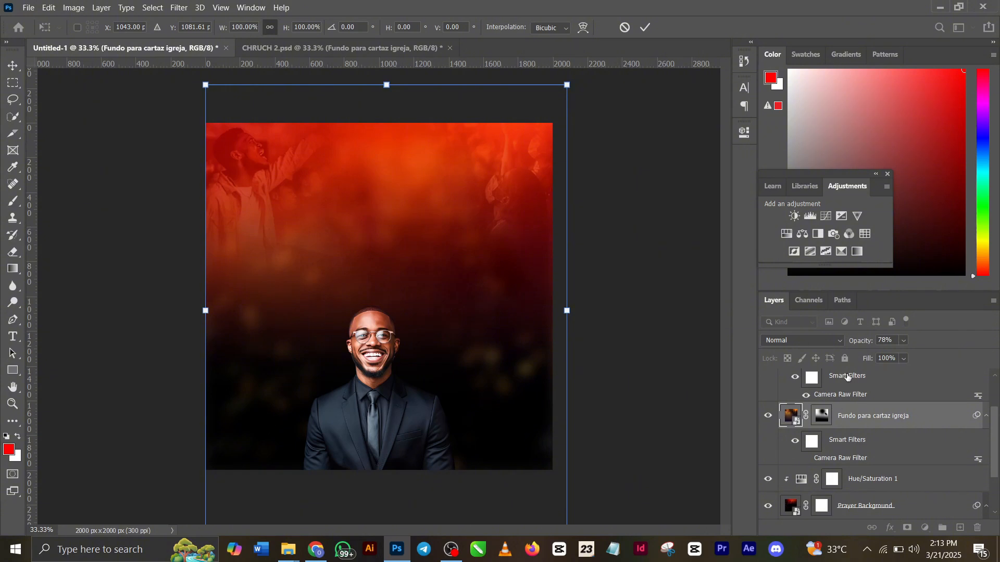
pyautogui.moveTo(864, 342); pyautogui.dragTo(999, 337)
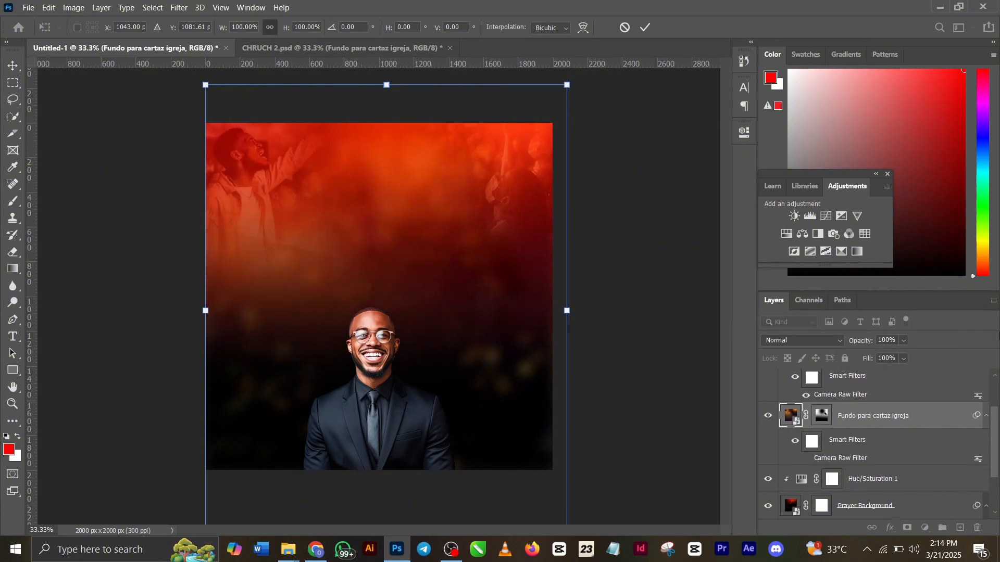
pyautogui.moveTo(861, 341); pyautogui.dragTo(848, 342)
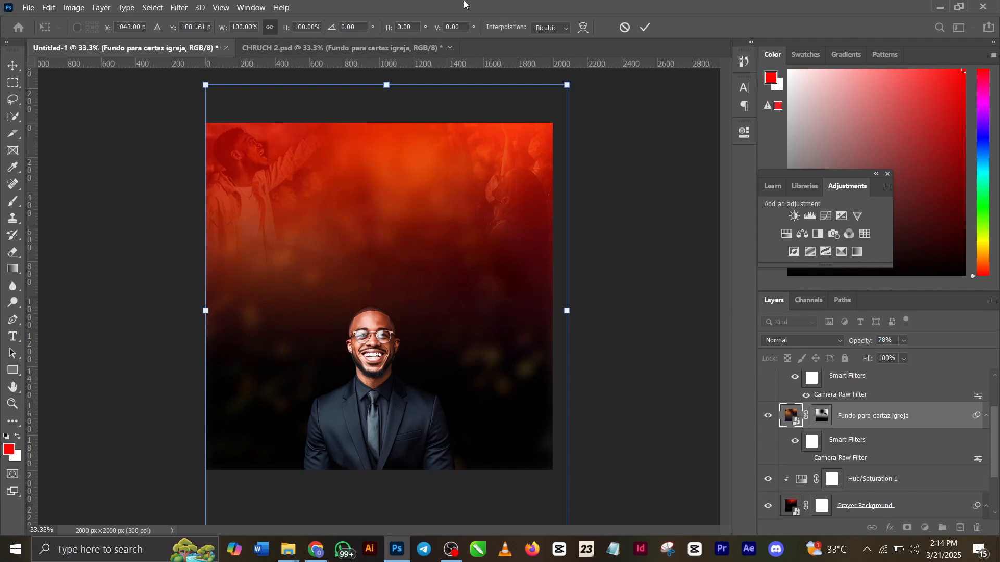
pyautogui.click(646, 27)
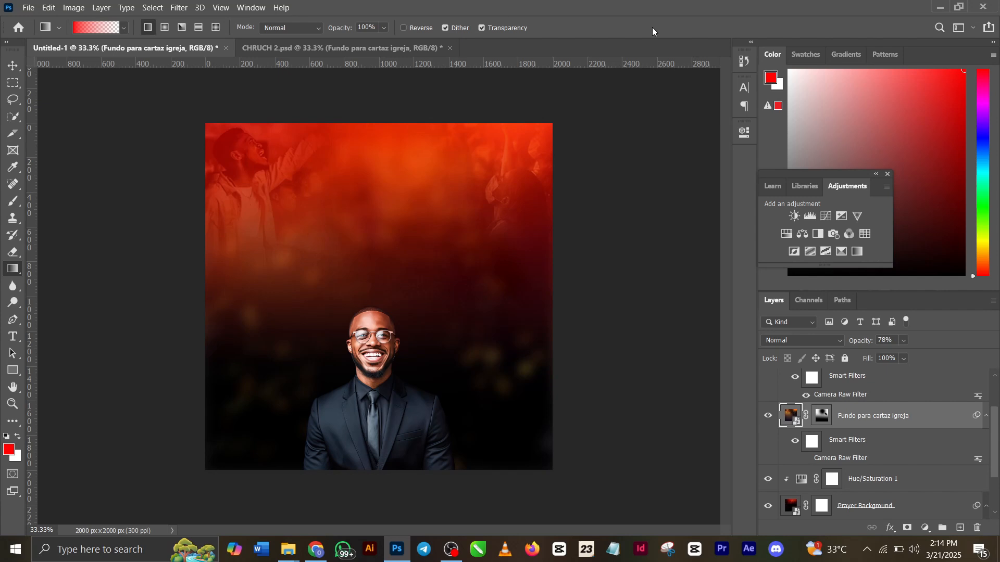
# Copy the "journey with the Lord in" and PRAYER text layers from CHRUCH 2.psd into Untitled-1 above Layer 1
pyautogui.click(259, 49)
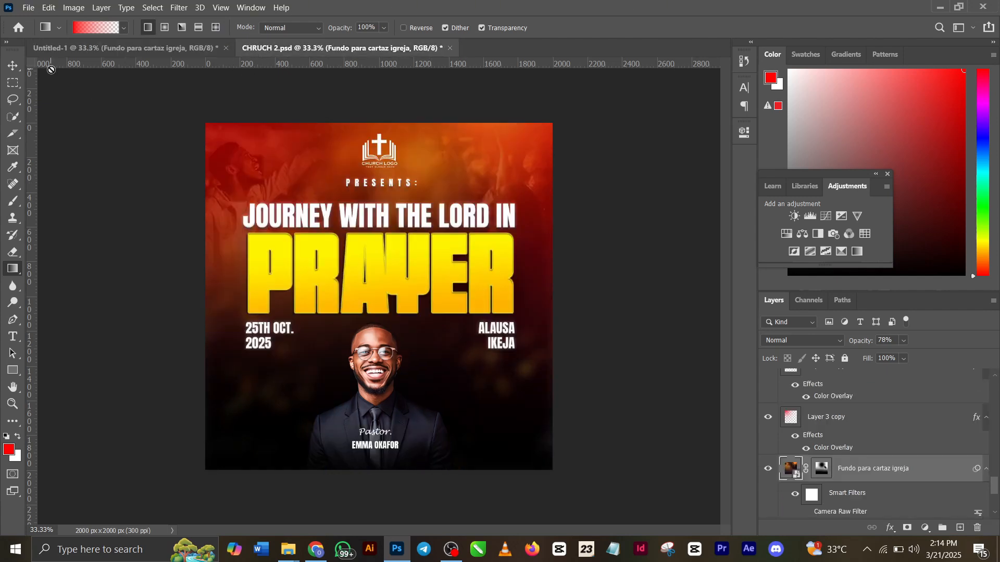
pyautogui.click(13, 66)
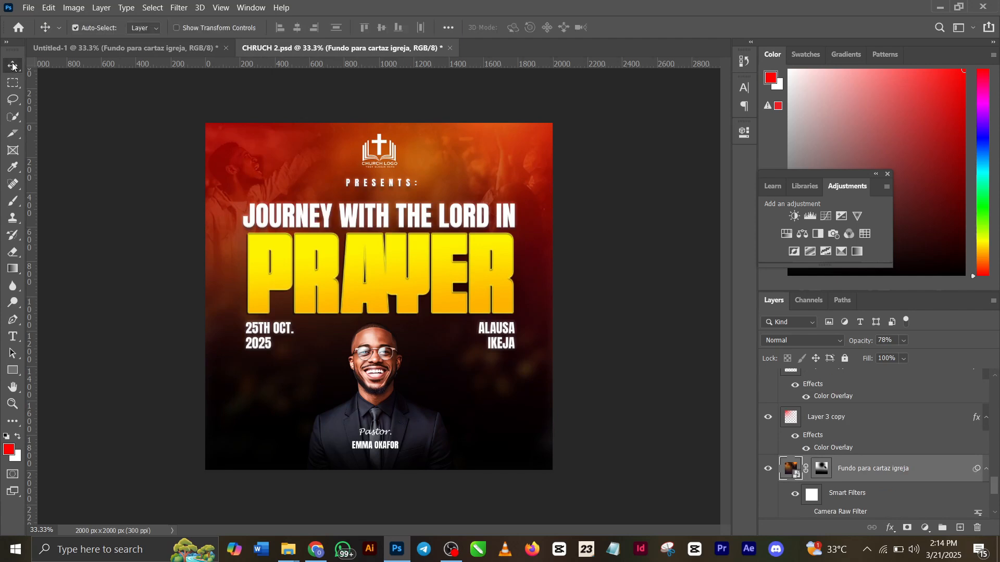
pyautogui.click(412, 215)
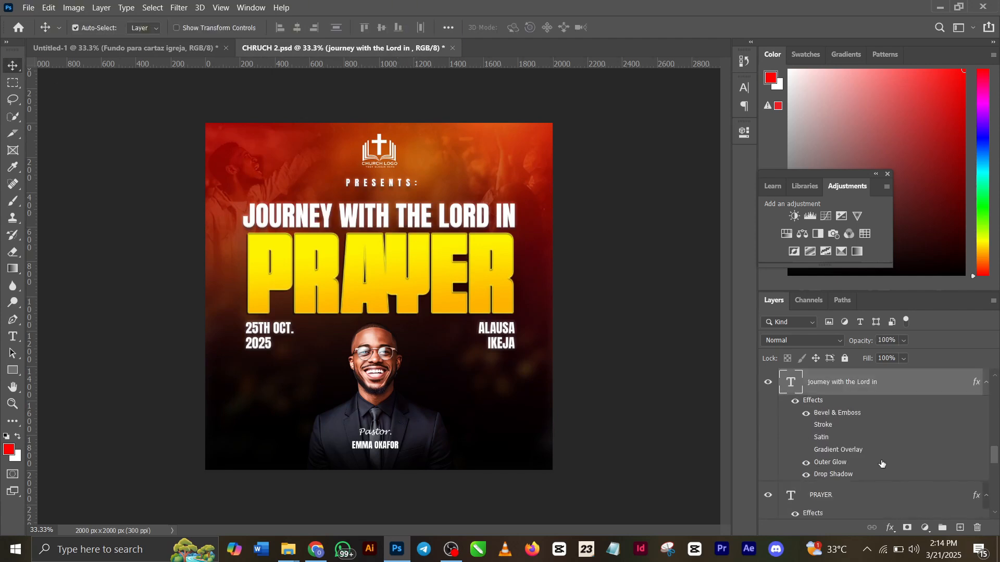
pyautogui.keyDown('ctrl'); pyautogui.click(830, 502); pyautogui.keyUp('ctrl')
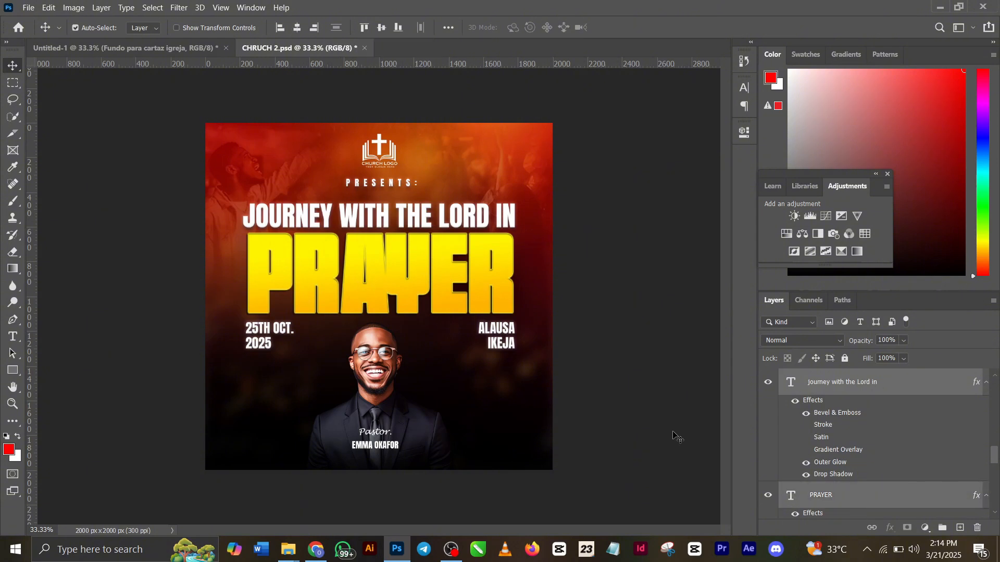
pyautogui.click(154, 47)
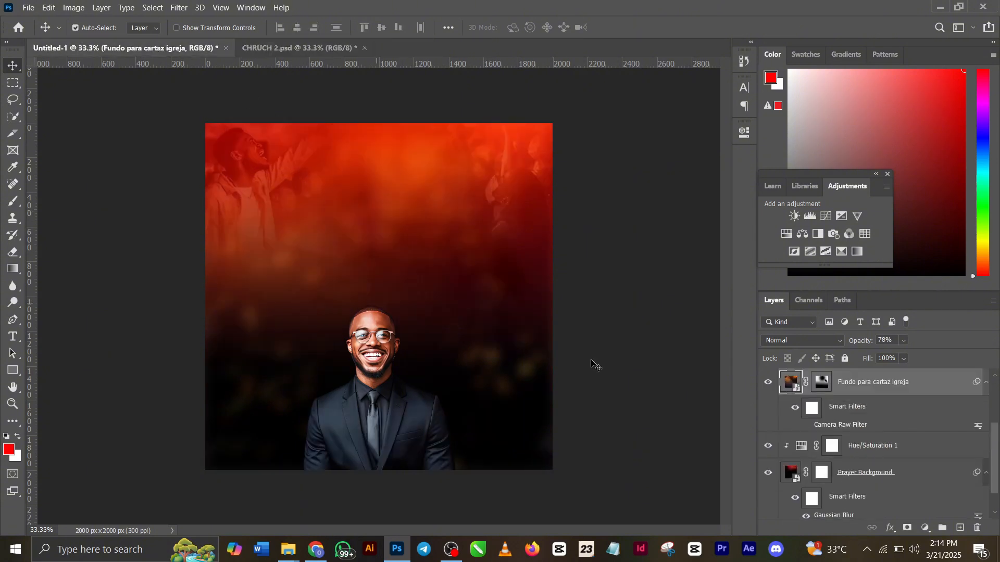
pyautogui.scroll(2, 875, 411)
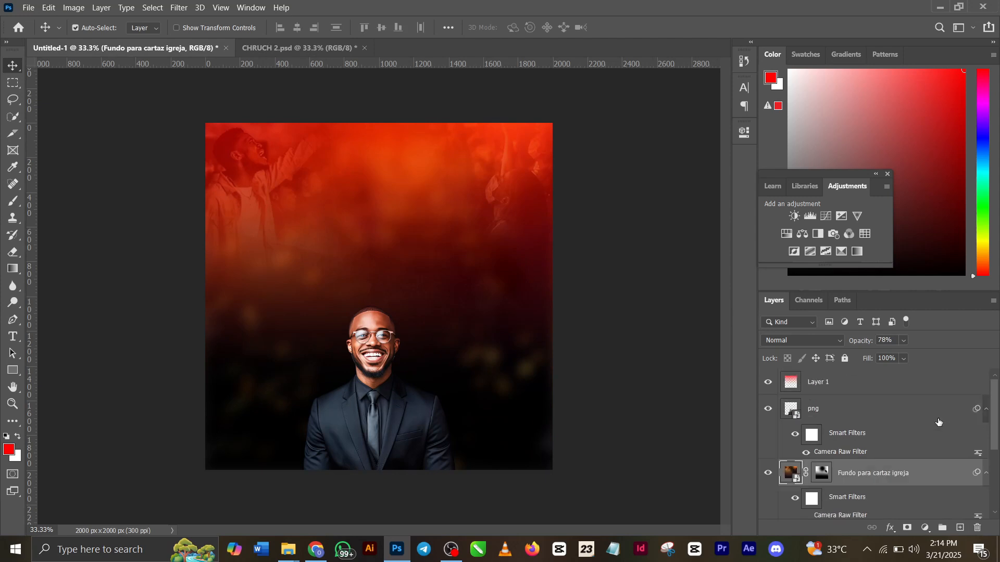
pyautogui.click(913, 390)
pyautogui.hotkey('ctrl', 'v')
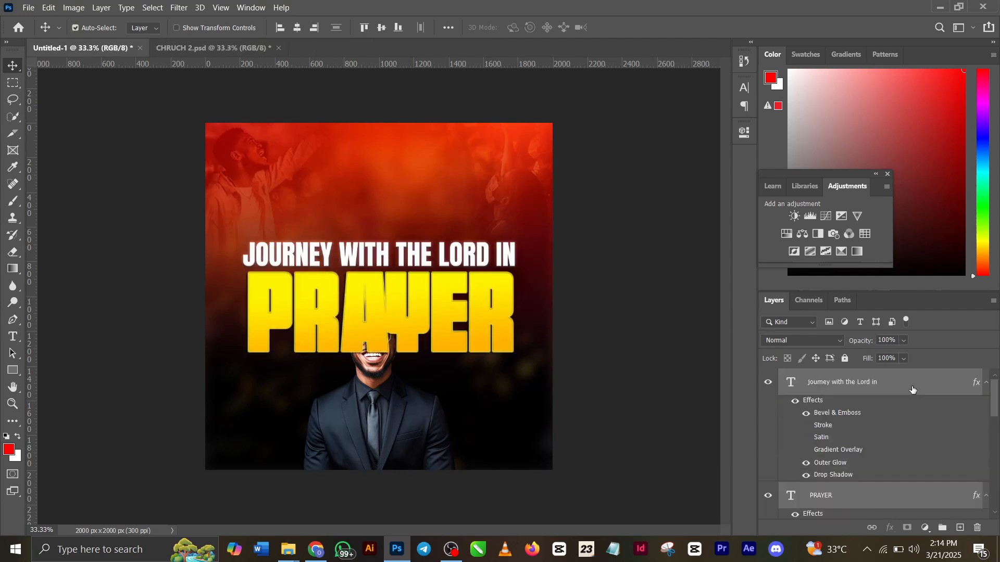
# Move the two pasted title texts up about 350 px so they sit just above the man's head
pyautogui.hotkey('ctrl', 't')
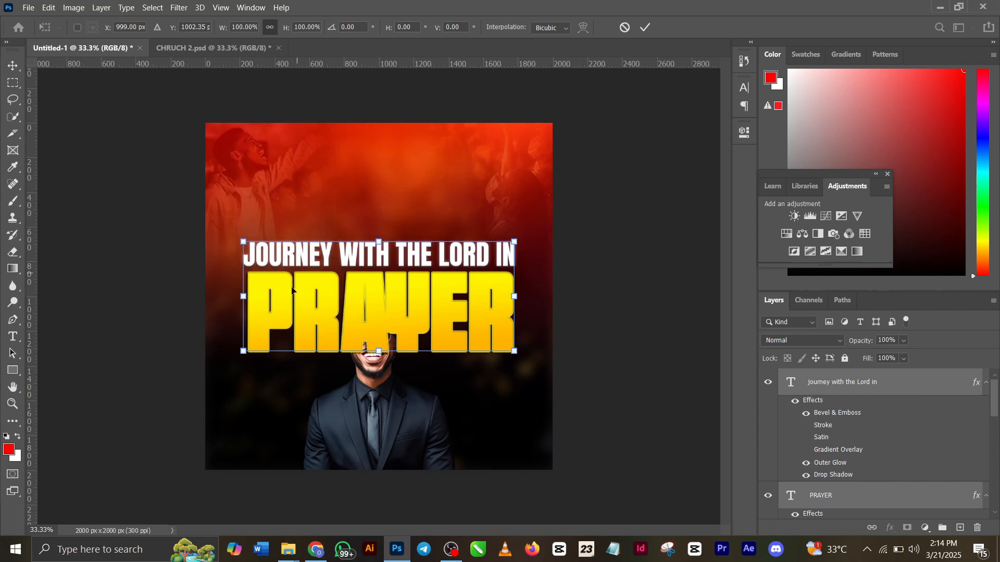
pyautogui.moveTo(372, 315); pyautogui.dragTo(372, 255)
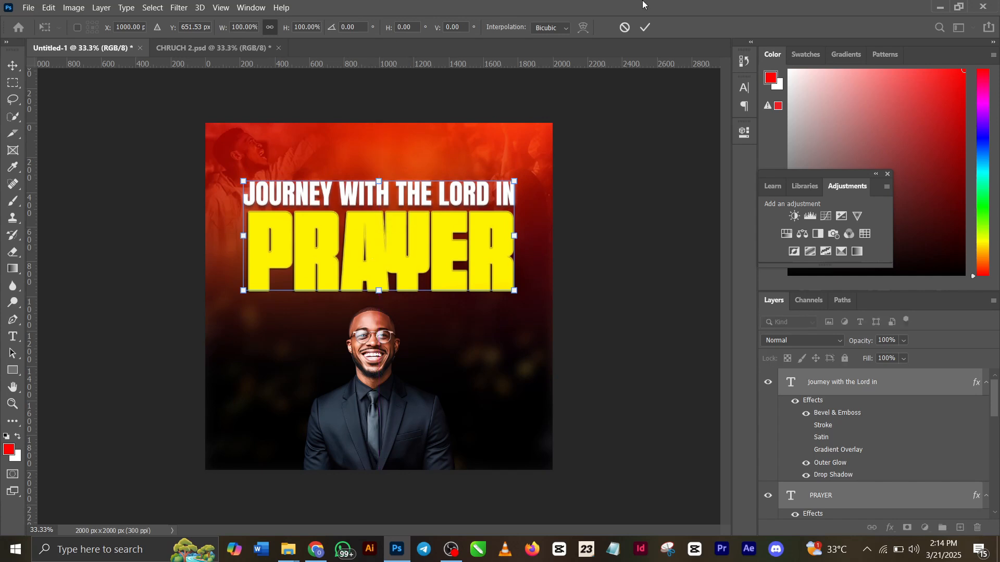
pyautogui.click(646, 27)
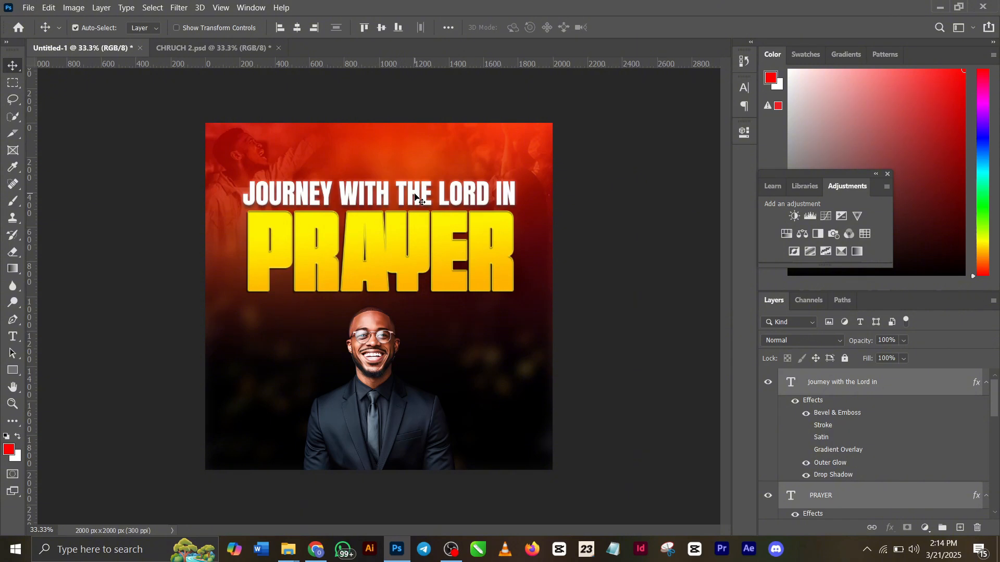
# Open the layer style settings of the "journey with the Lord in" text and examine its Bevel & Emboss, Outer Glow and Contour options
pyautogui.click(836, 382)
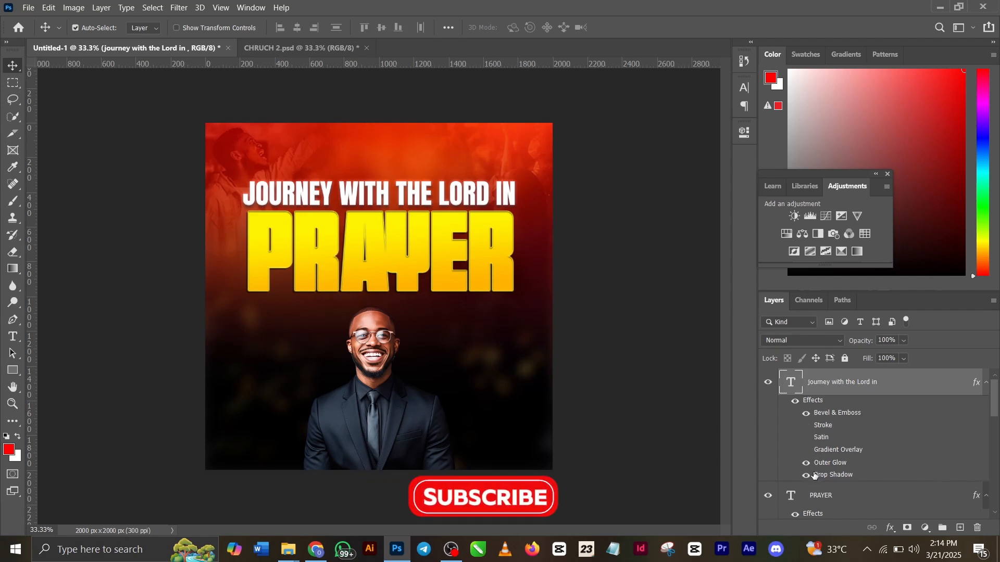
pyautogui.click(890, 528)
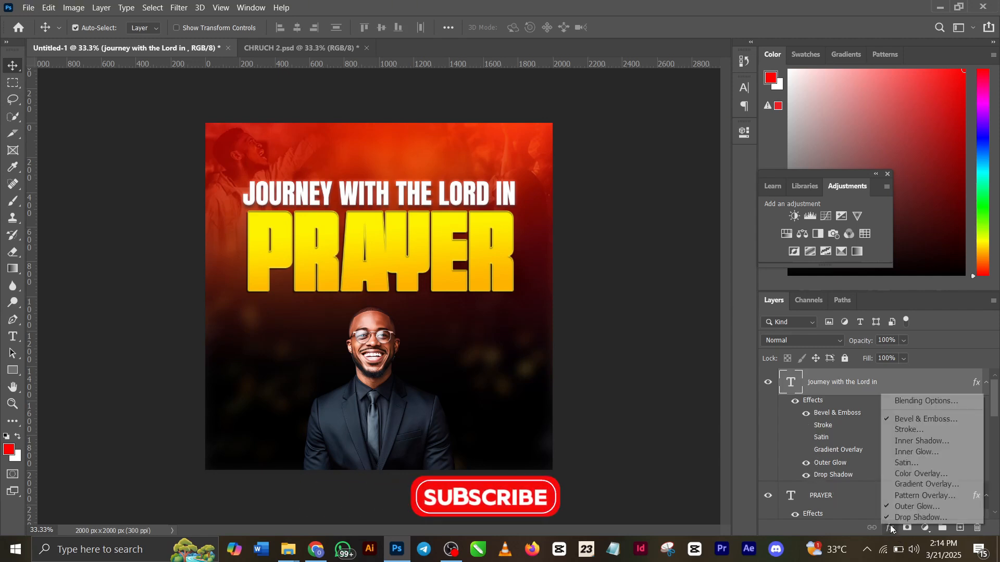
pyautogui.click(908, 401)
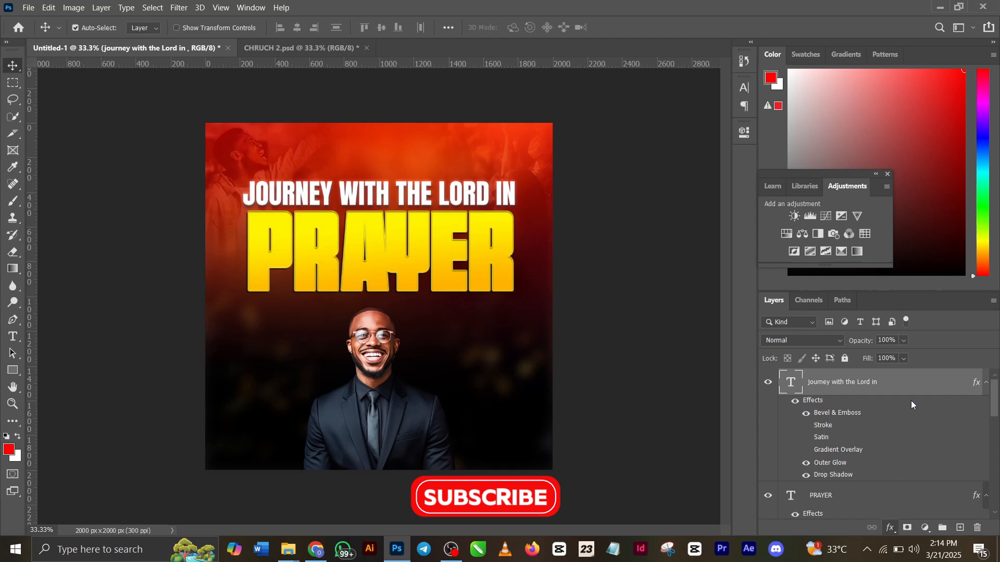
pyautogui.click(587, 204)
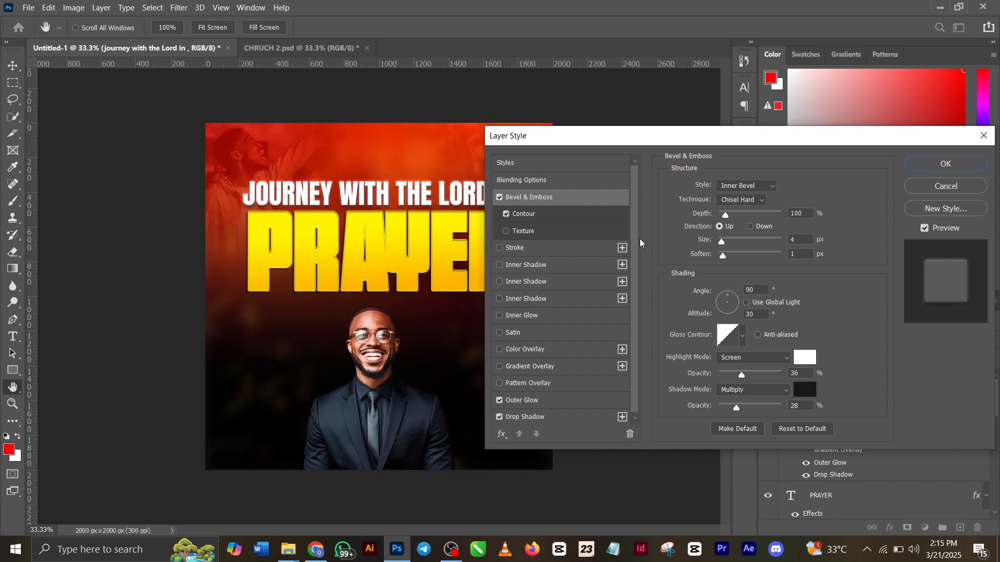
pyautogui.click(584, 401)
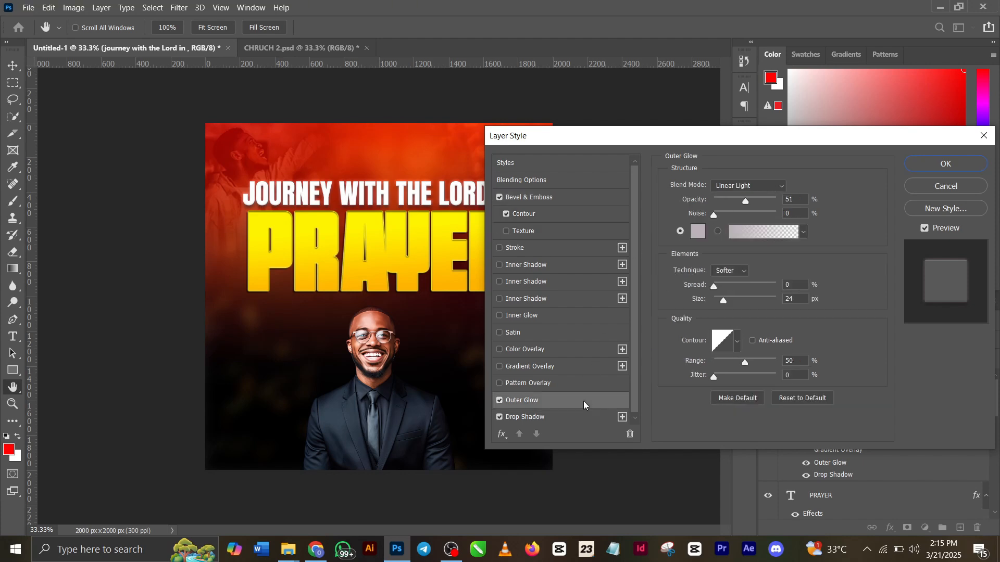
pyautogui.click(538, 215)
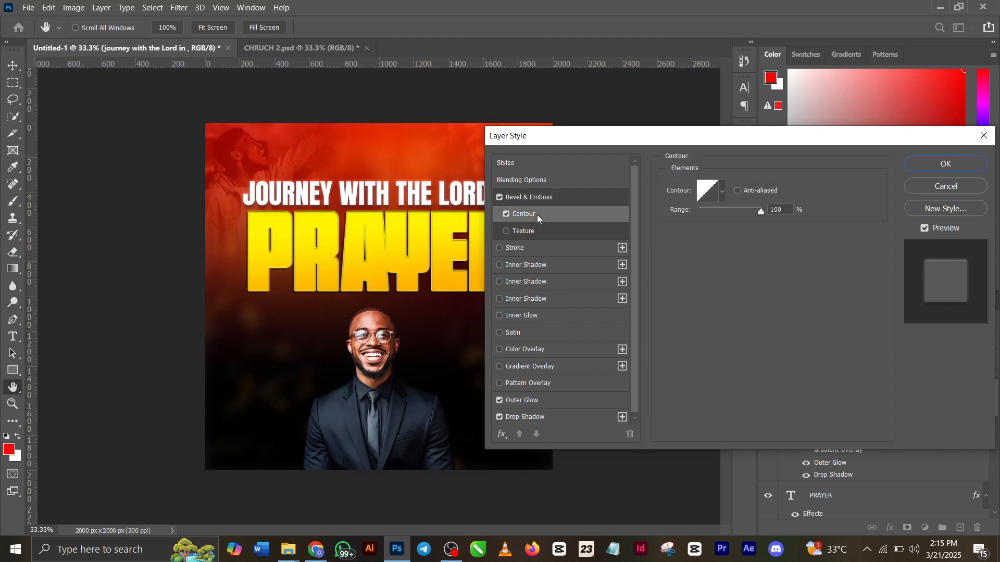
# Examine the Outer Glow and Drop Shadow settings of the "journey with the Lord in" text, including both effect colors
pyautogui.click(566, 403)
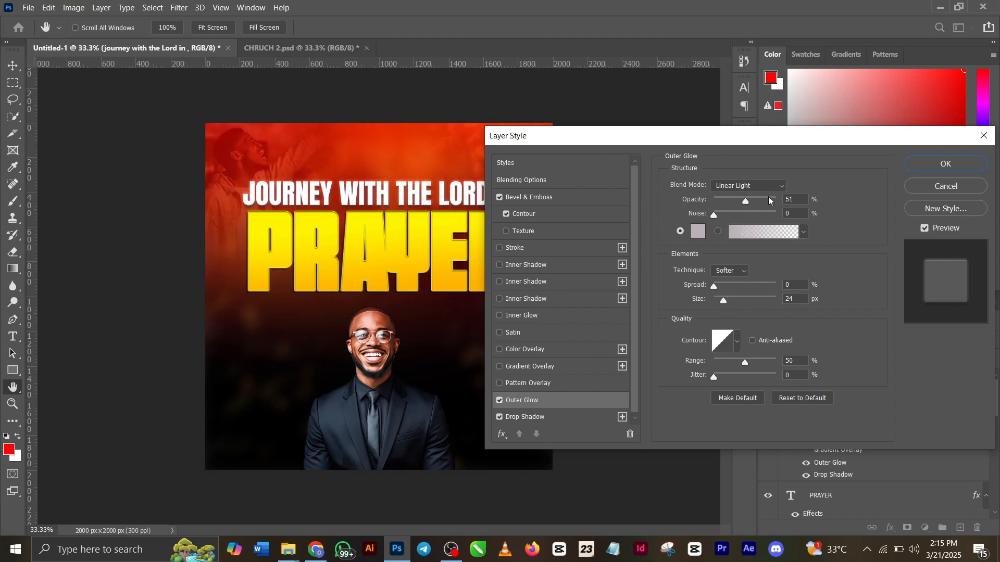
pyautogui.click(698, 231)
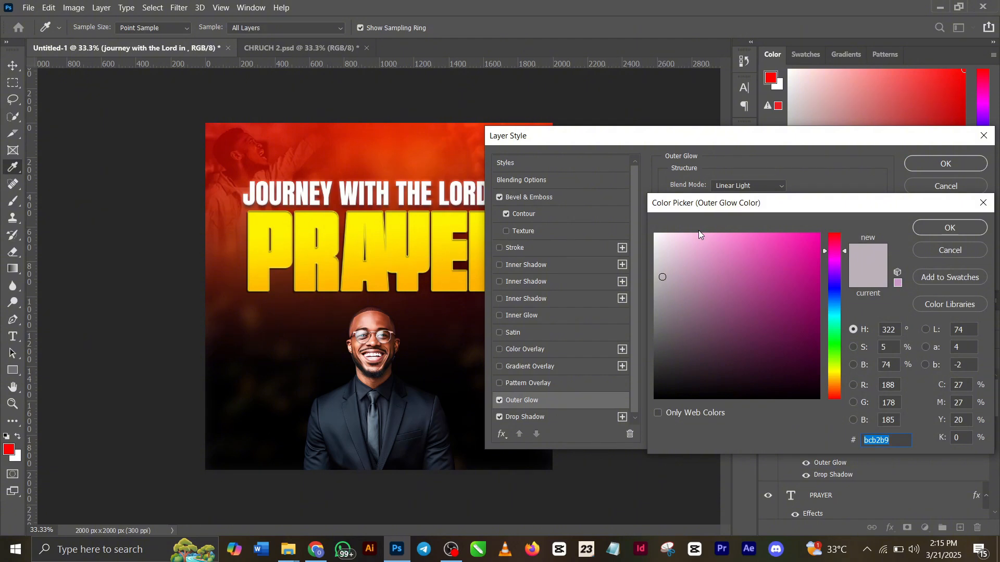
pyautogui.click(950, 228)
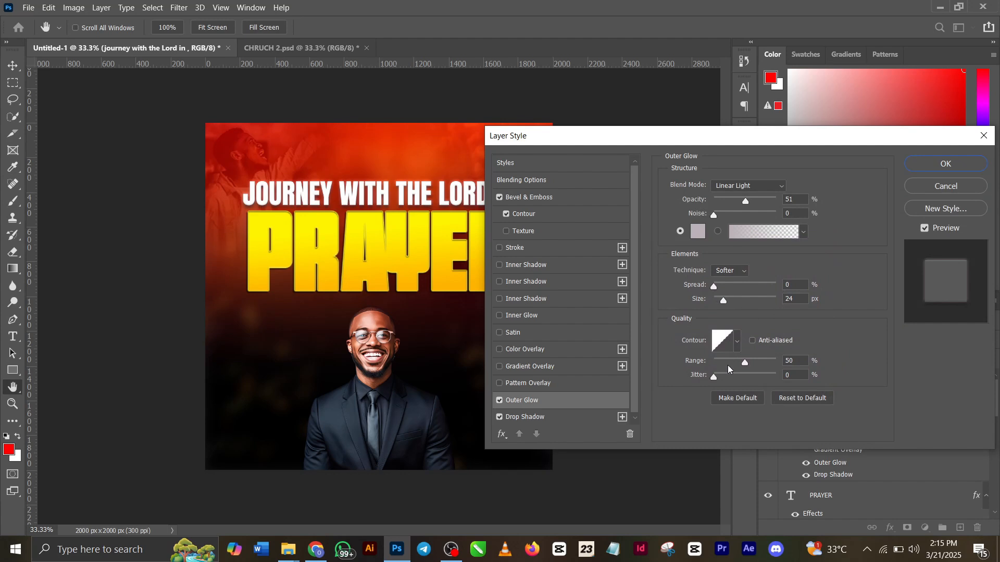
pyautogui.click(564, 422)
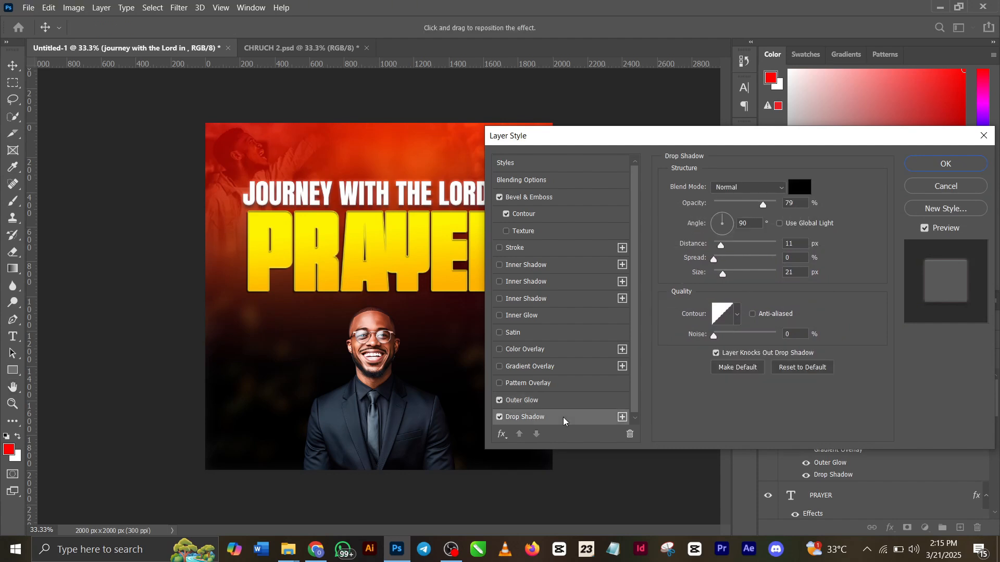
pyautogui.click(802, 188)
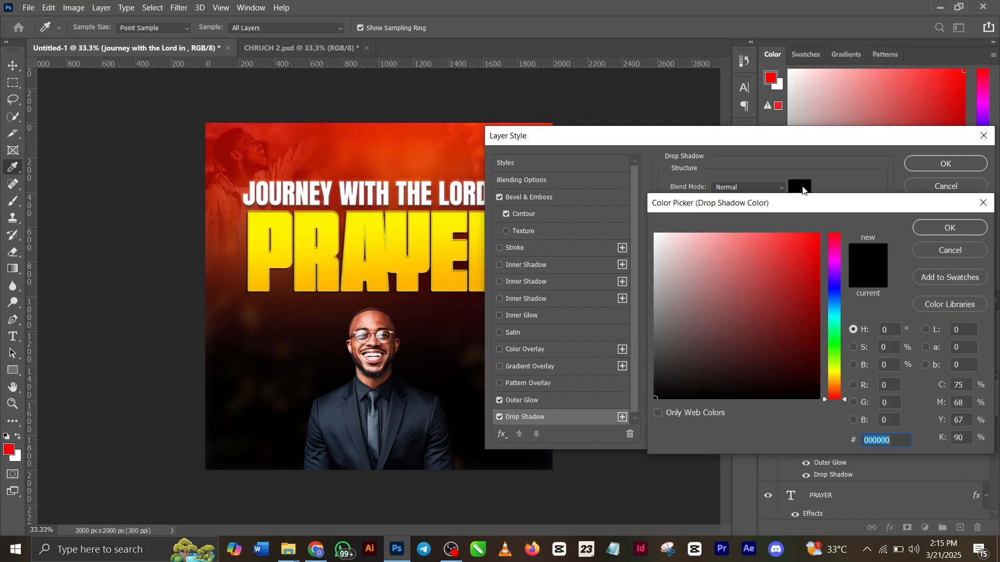
pyautogui.click(962, 229)
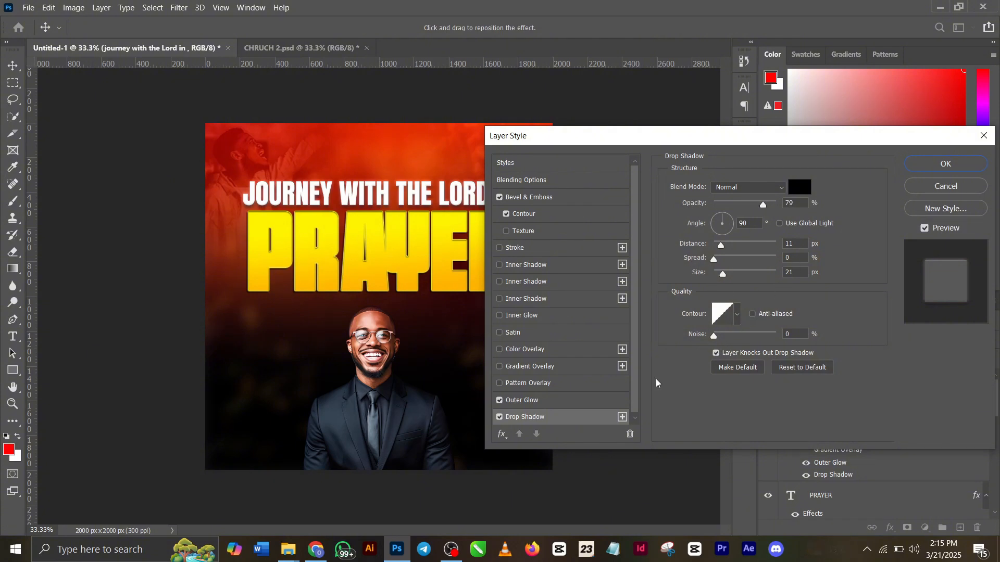
# Close the "journey with the Lord in" text's layer style and examine the two Inner Shadow effects of the PRAYER text
pyautogui.scroll(-1, 562, 368)
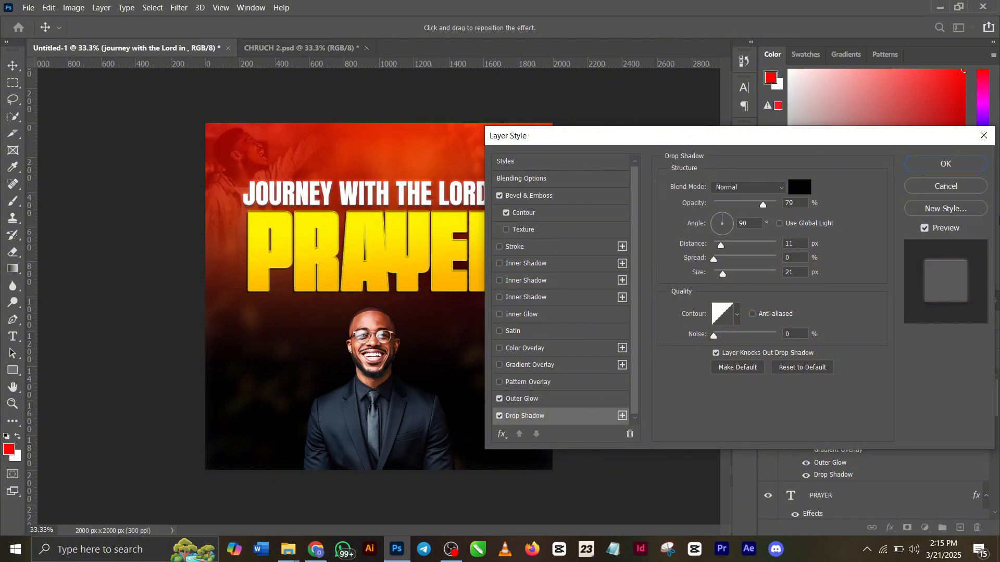
pyautogui.click(946, 160)
pyautogui.click(440, 243)
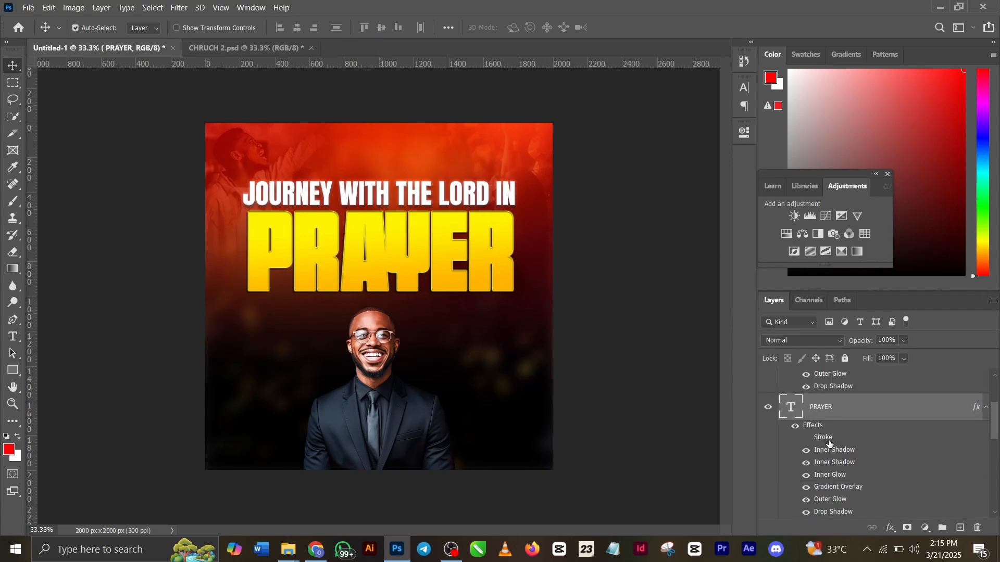
pyautogui.click(891, 528)
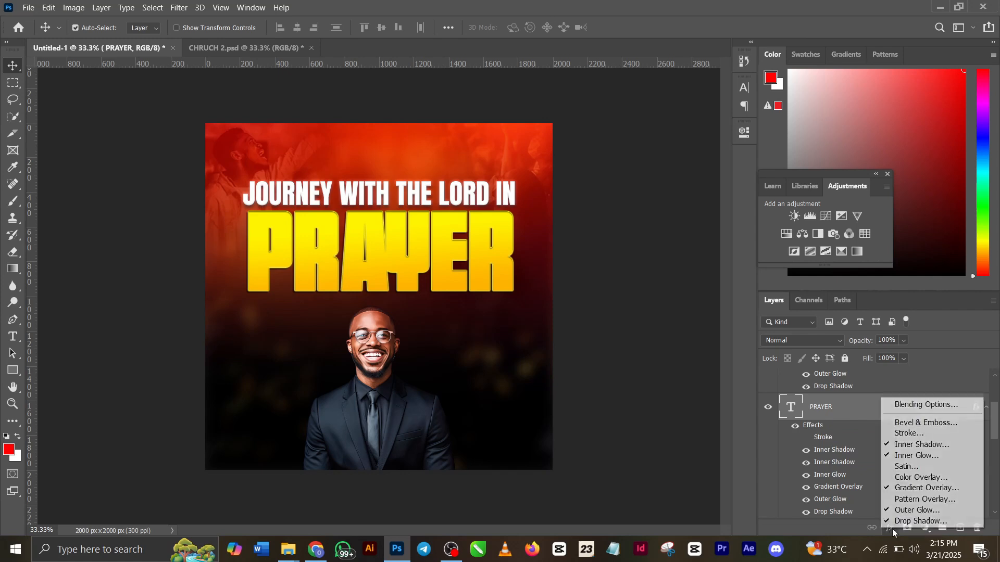
pyautogui.click(904, 406)
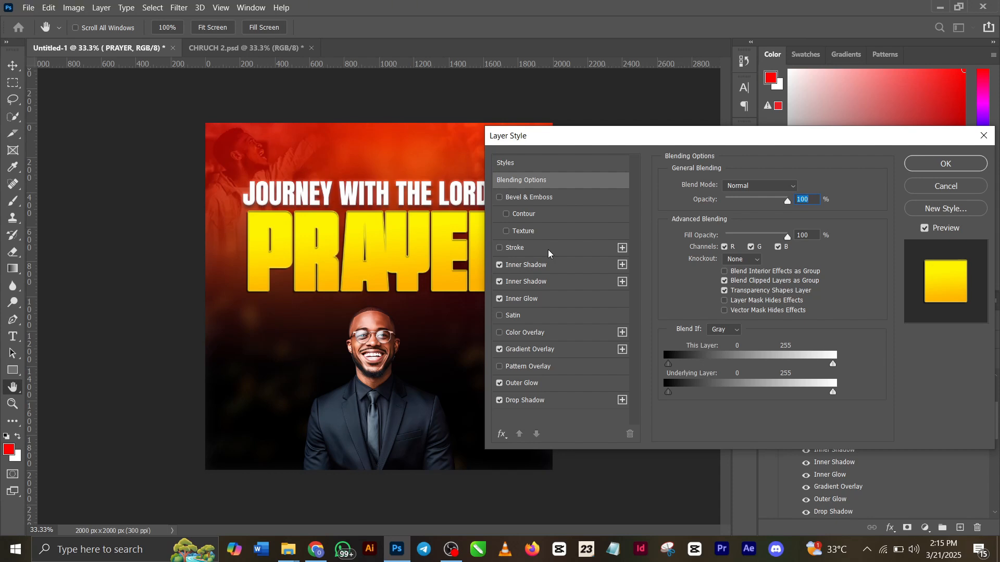
pyautogui.click(554, 265)
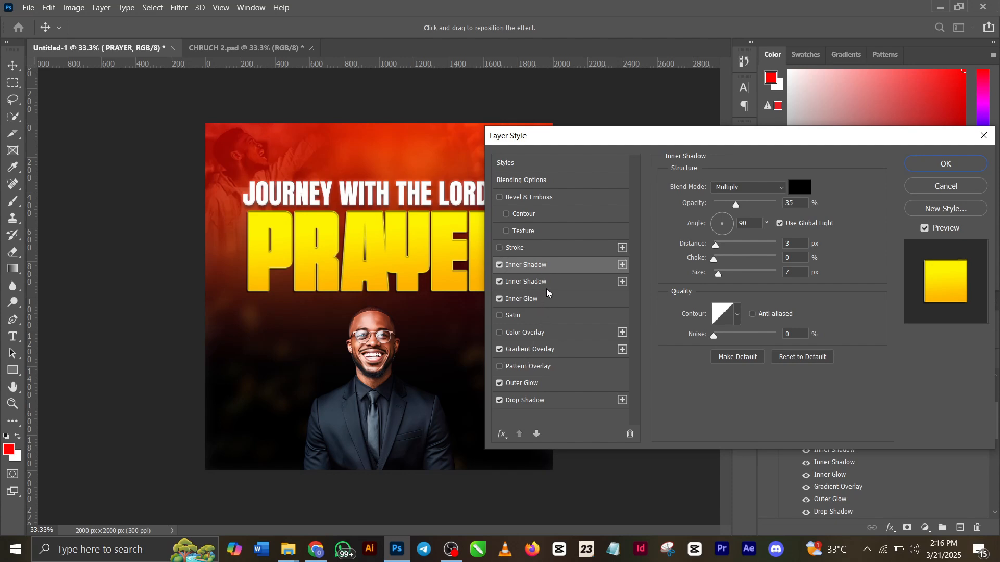
pyautogui.click(546, 284)
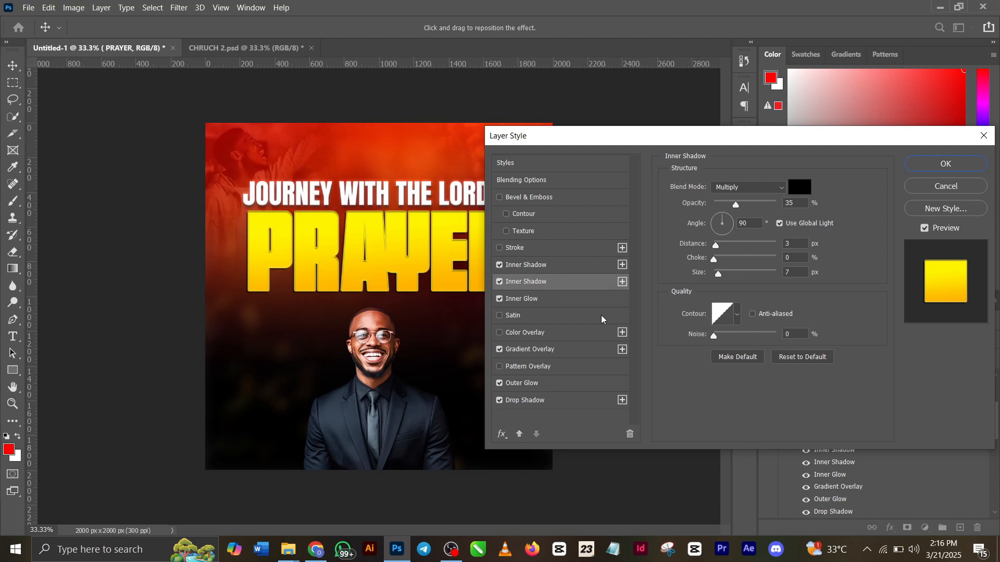
# Examine the Inner Glow settings of the PRAYER text, including the glow color
pyautogui.click(580, 301)
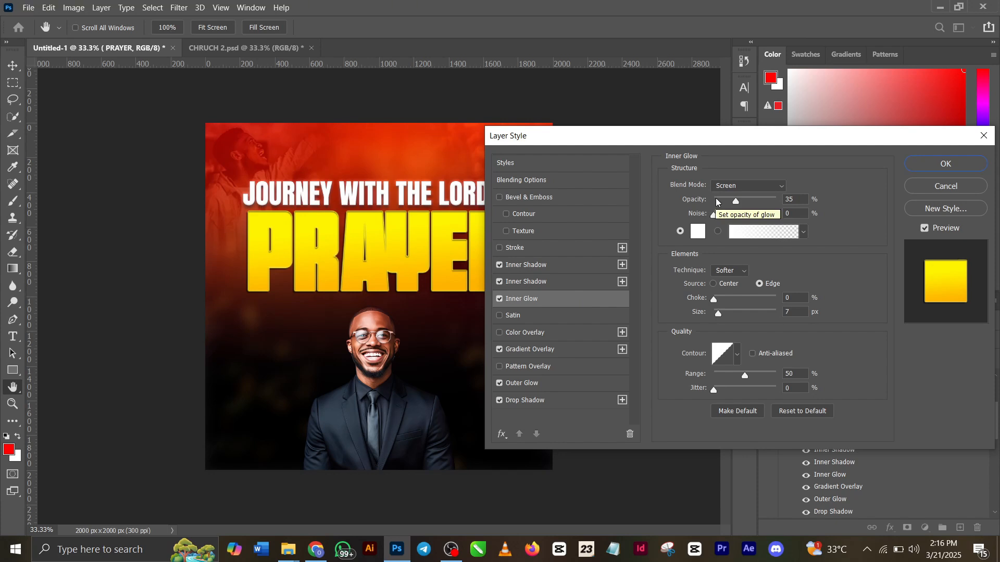
pyautogui.click(698, 235)
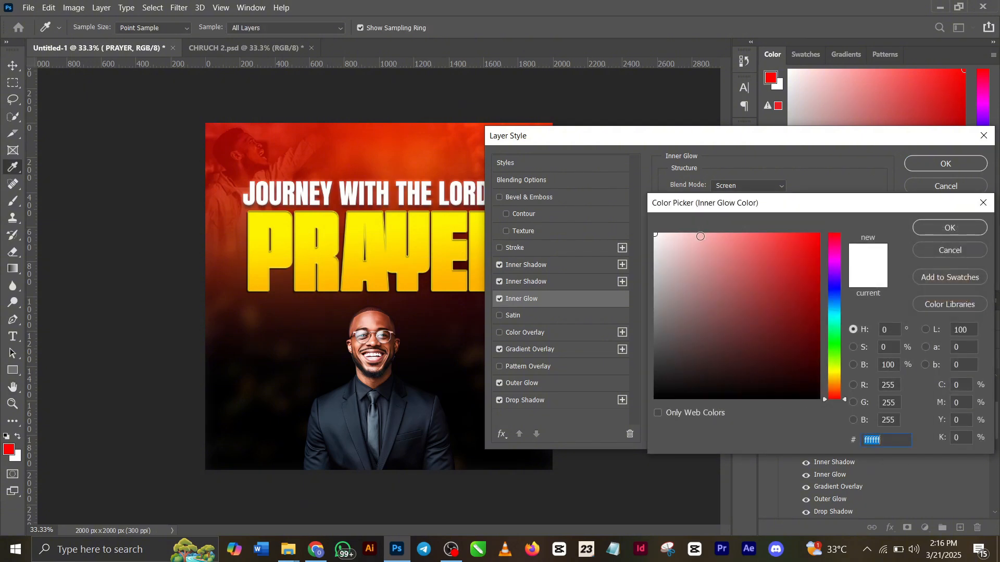
pyautogui.click(971, 229)
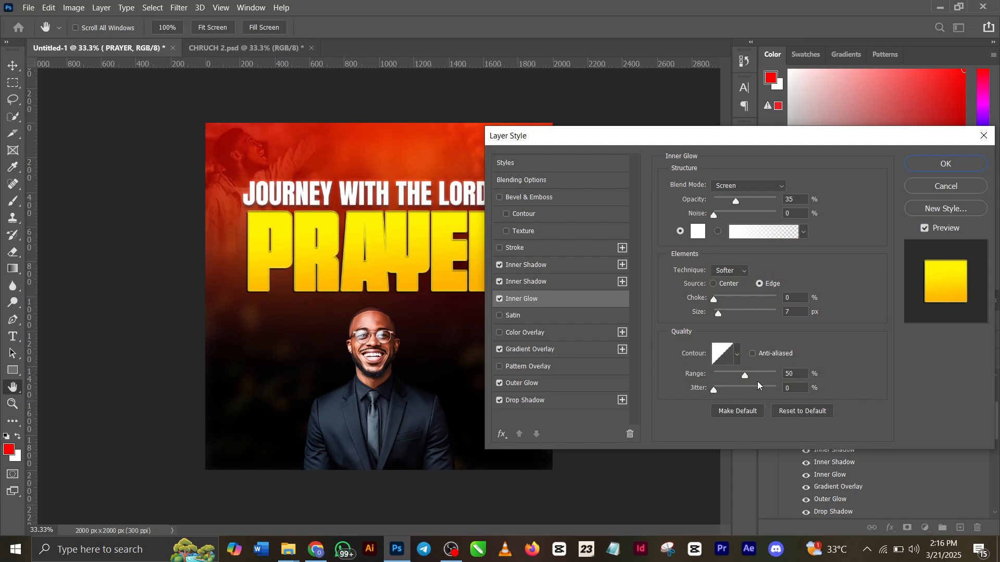
# Examine the Gradient Overlay of the PRAYER text, including the colors of both gradient stops
pyautogui.click(549, 351)
pyautogui.click(740, 214)
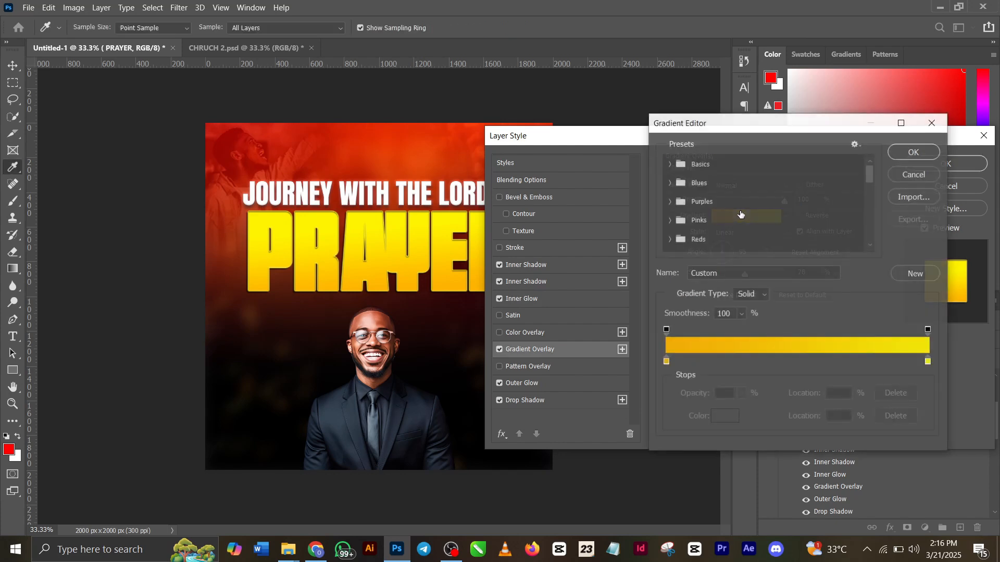
pyautogui.doubleClick(666, 363)
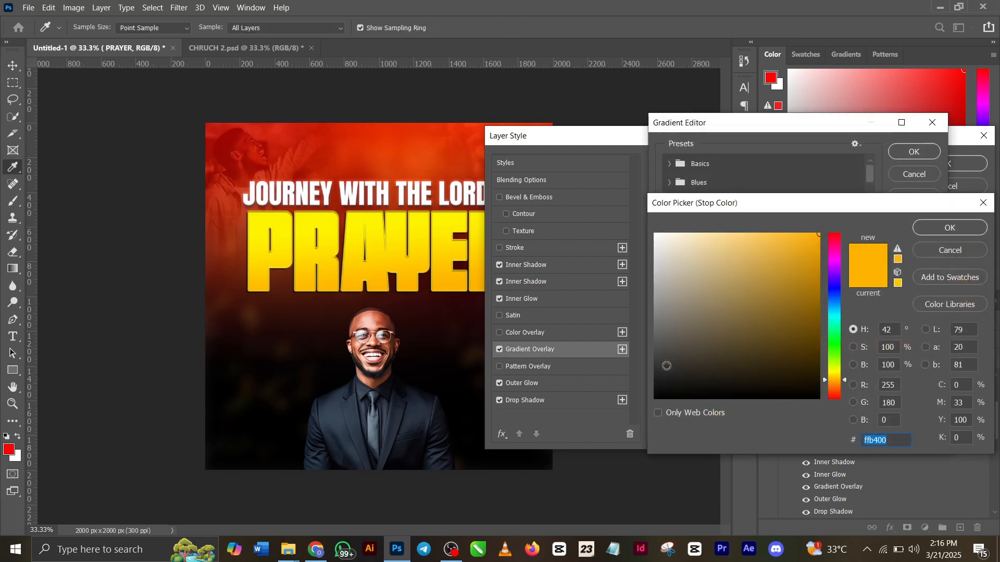
pyautogui.click(942, 227)
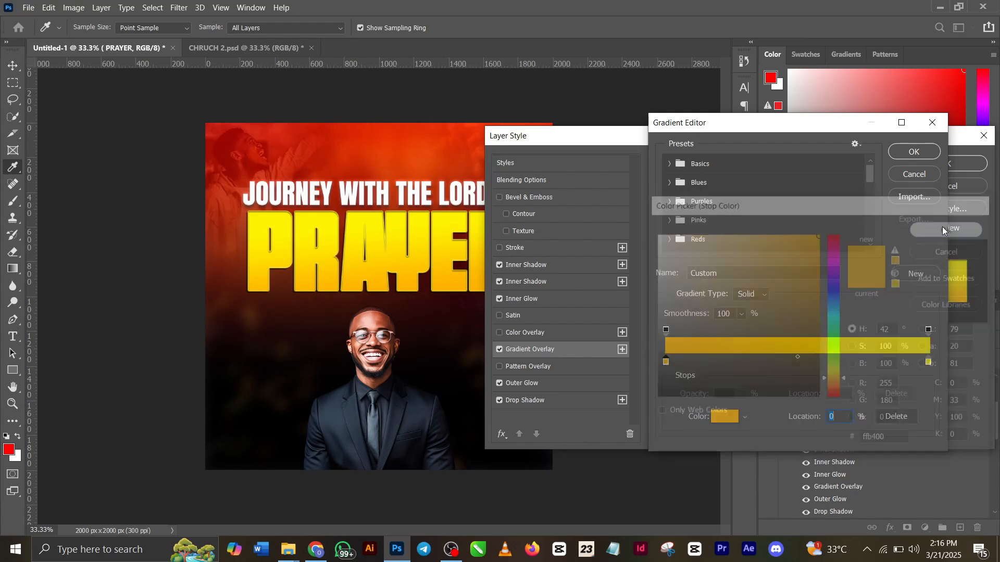
pyautogui.doubleClick(928, 363)
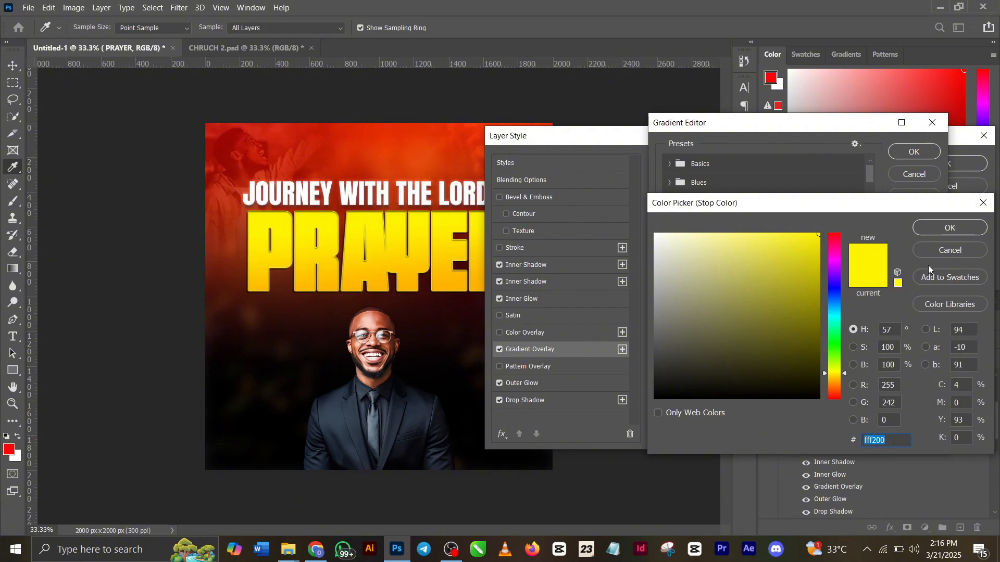
pyautogui.click(947, 229)
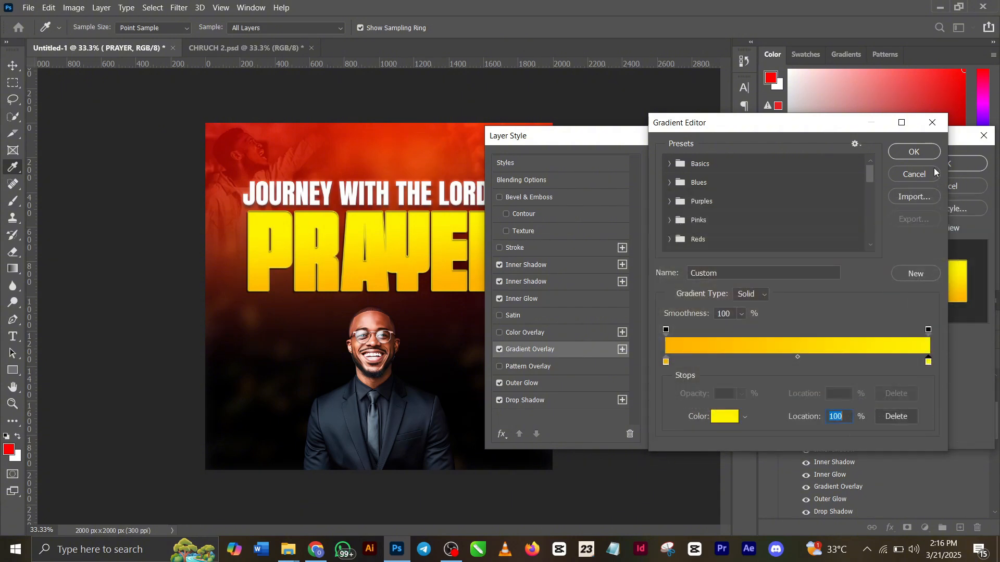
pyautogui.click(927, 152)
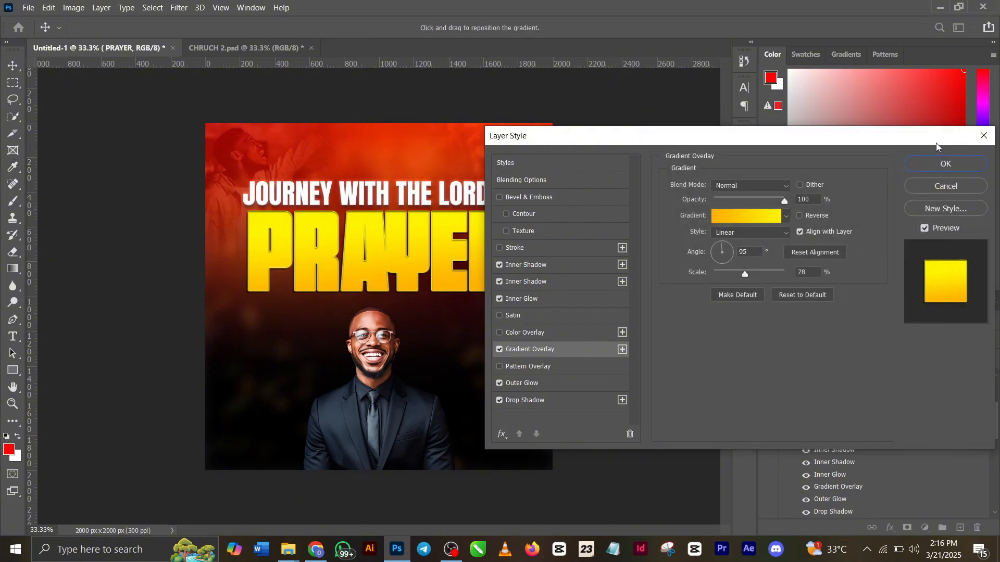
# Examine the Outer Glow color and Drop Shadow settings of the PRAYER text and close its layer style
pyautogui.click(572, 390)
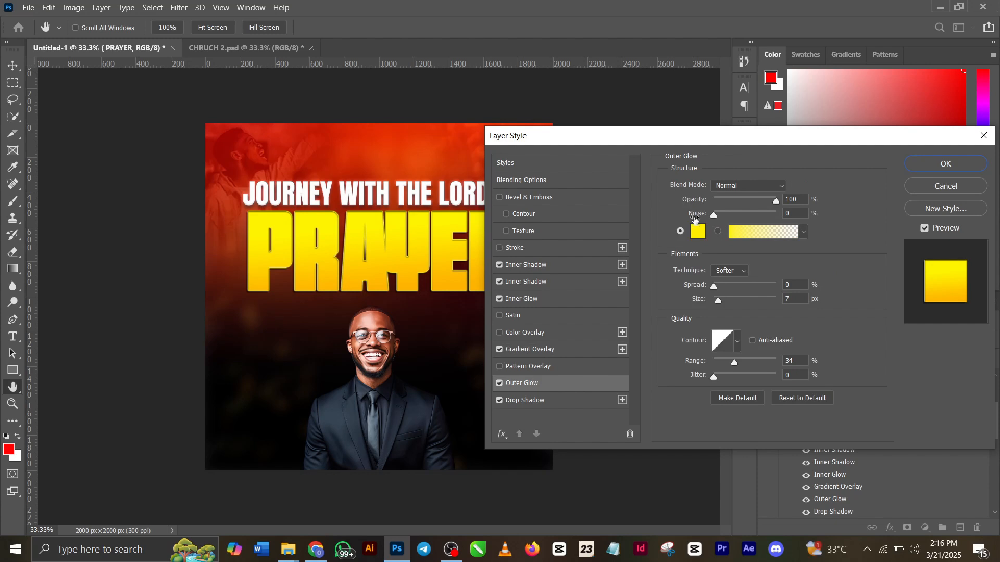
pyautogui.click(697, 231)
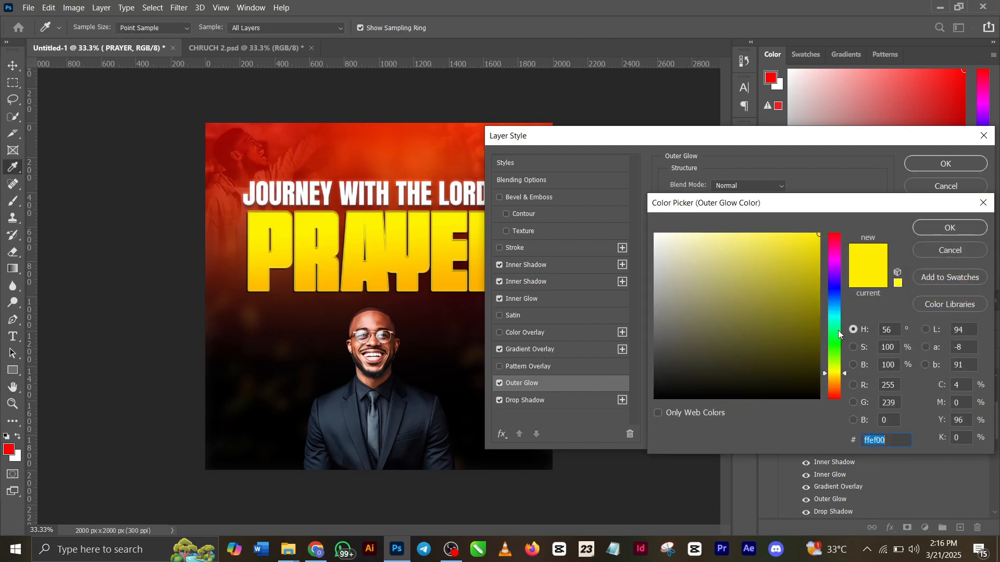
pyautogui.click(946, 228)
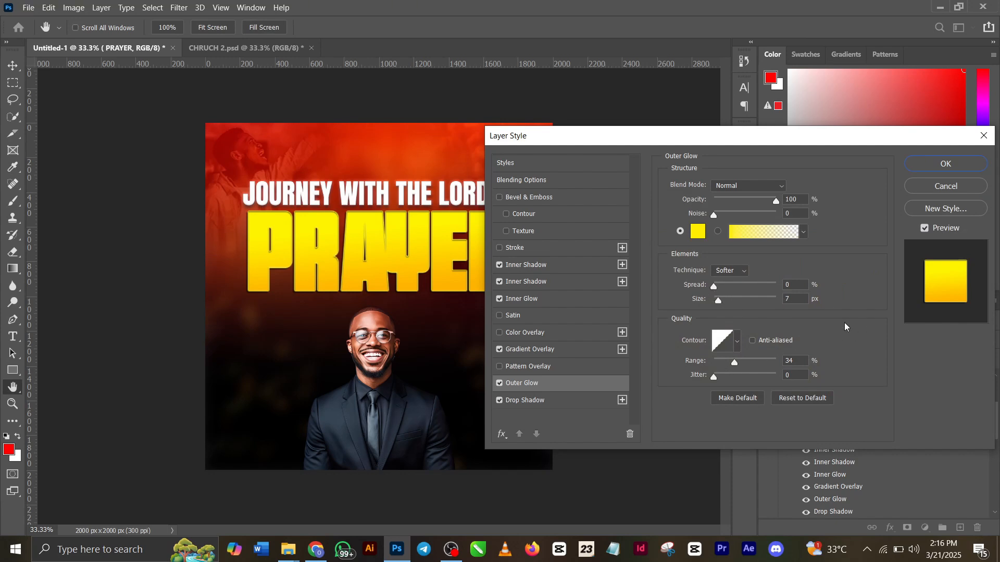
pyautogui.click(544, 402)
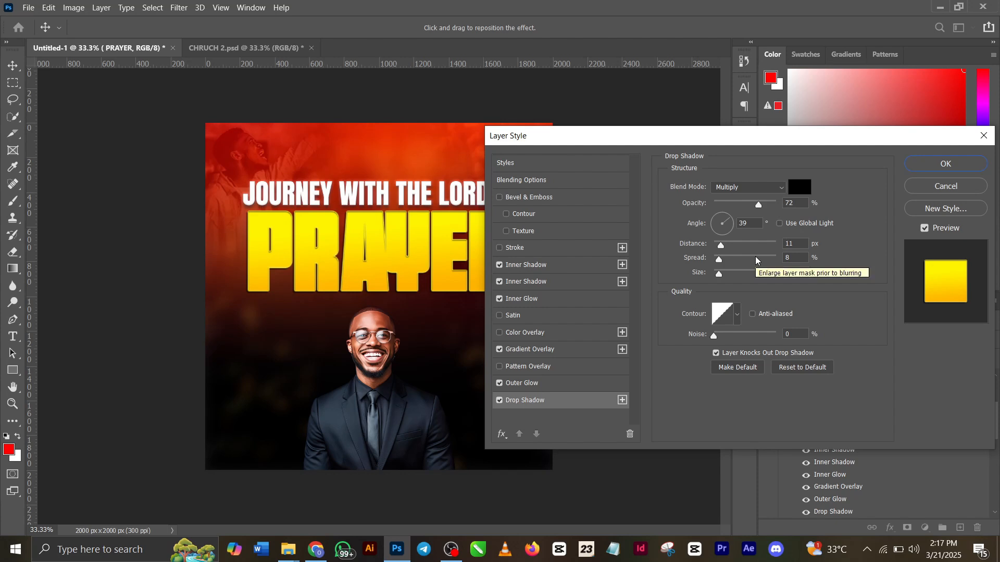
pyautogui.click(945, 165)
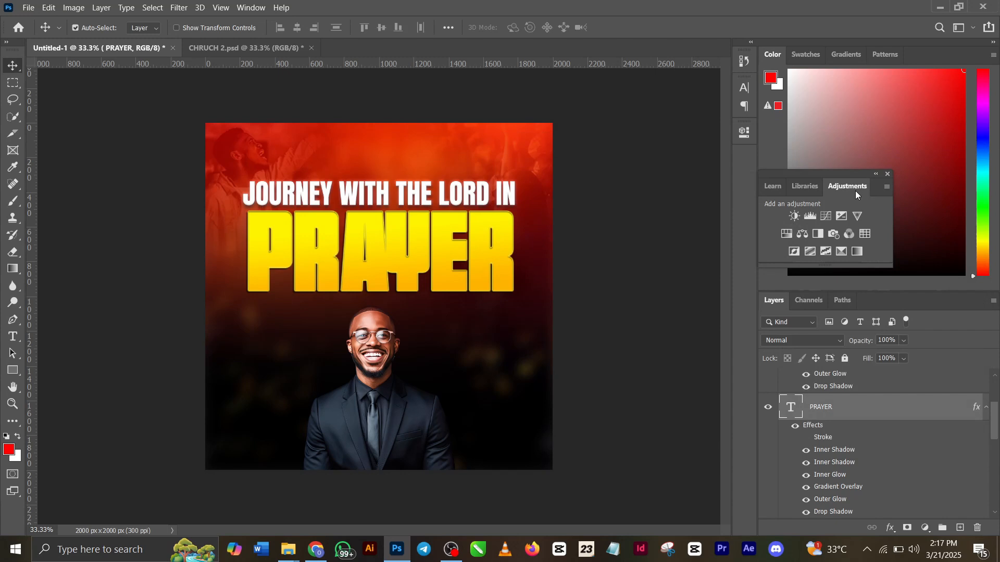
# Switch to CHRUCH 2.psd and inspect the church logo, PRESENTS: and 25TH OCT. 2025 layers
pyautogui.click(218, 46)
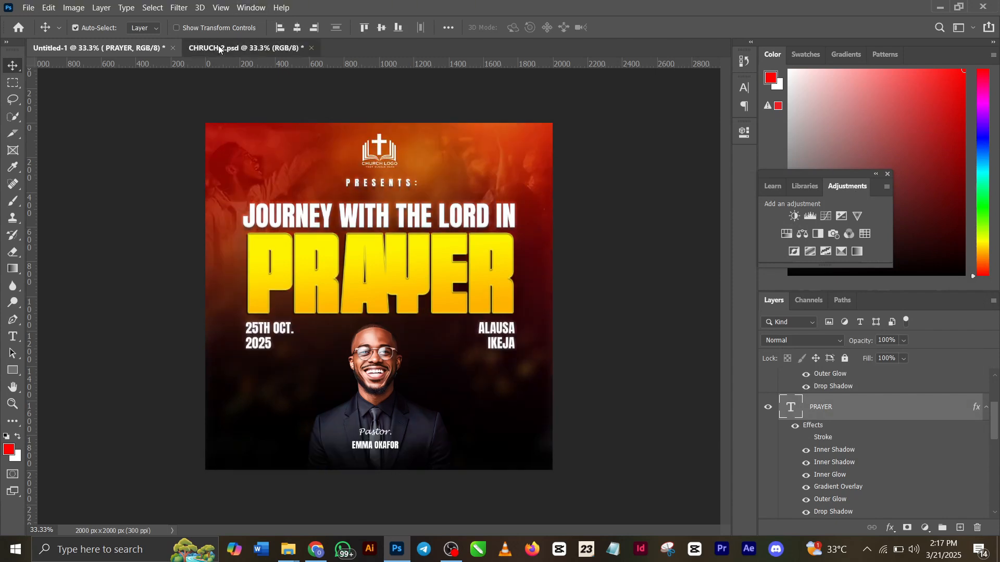
pyautogui.click(378, 150)
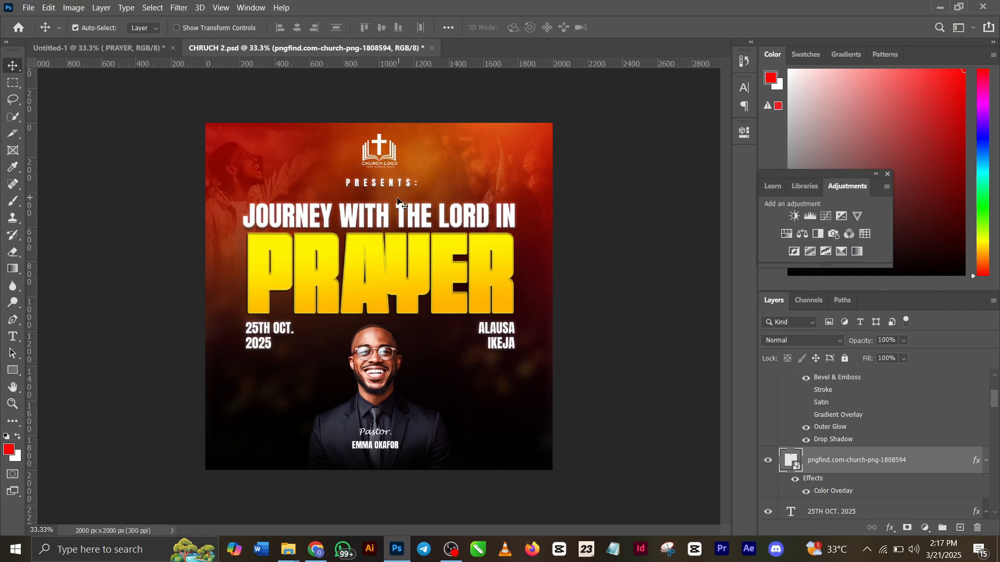
pyautogui.click(403, 183)
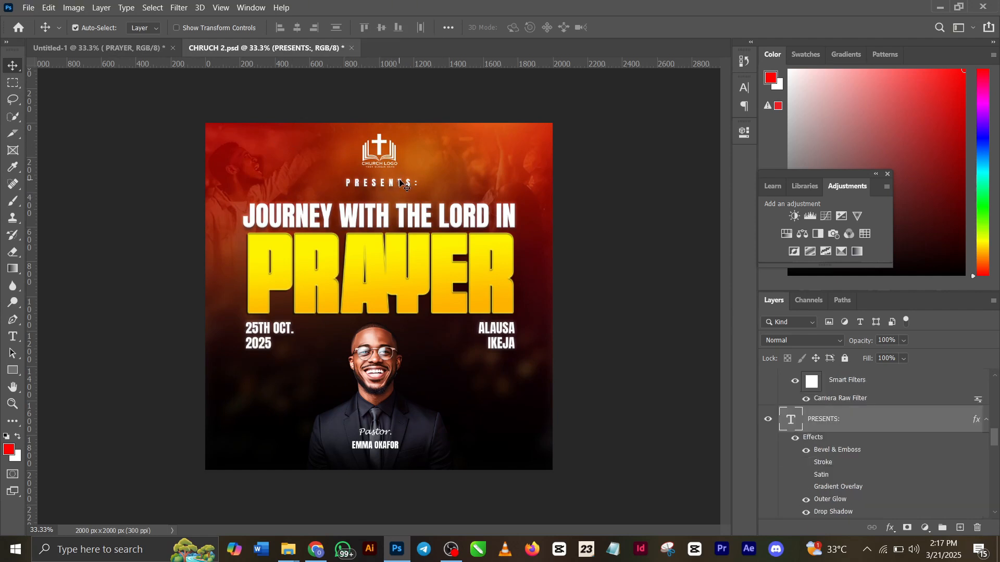
pyautogui.click(286, 342)
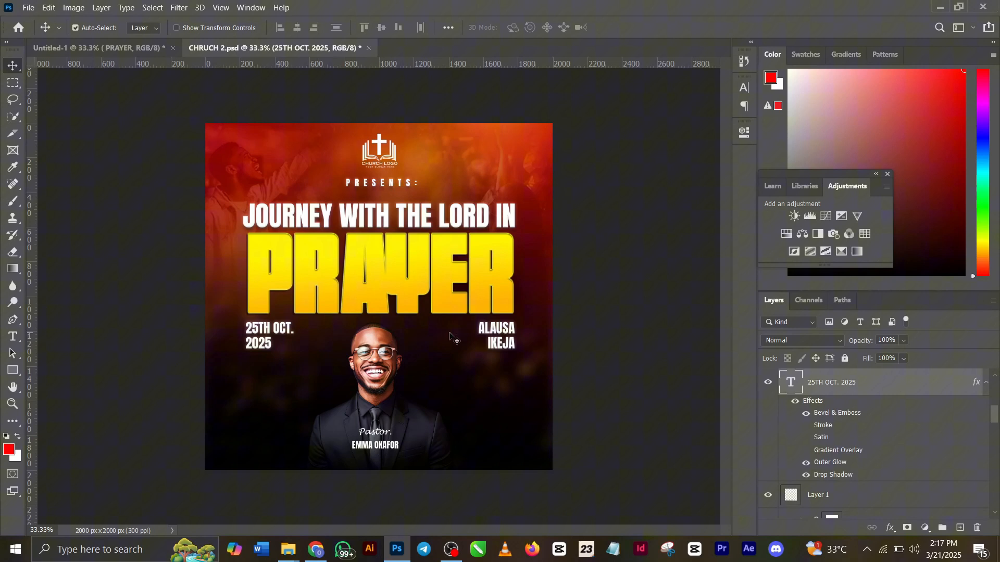
# Change the Color Overlay of Layer 3 copy 2 to yellow ffeb00, sampled from the PRAYER text
pyautogui.click(523, 335)
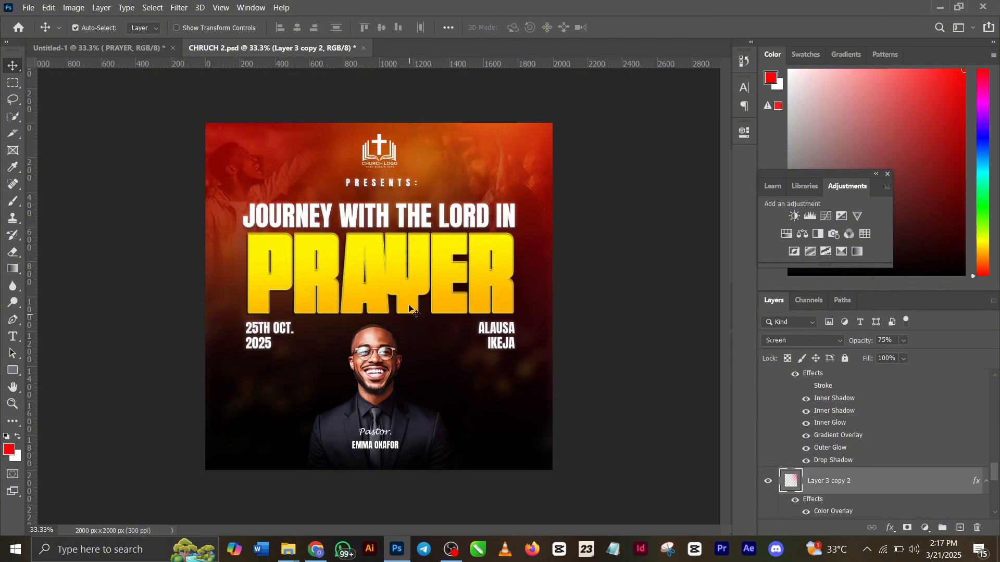
pyautogui.click(890, 528)
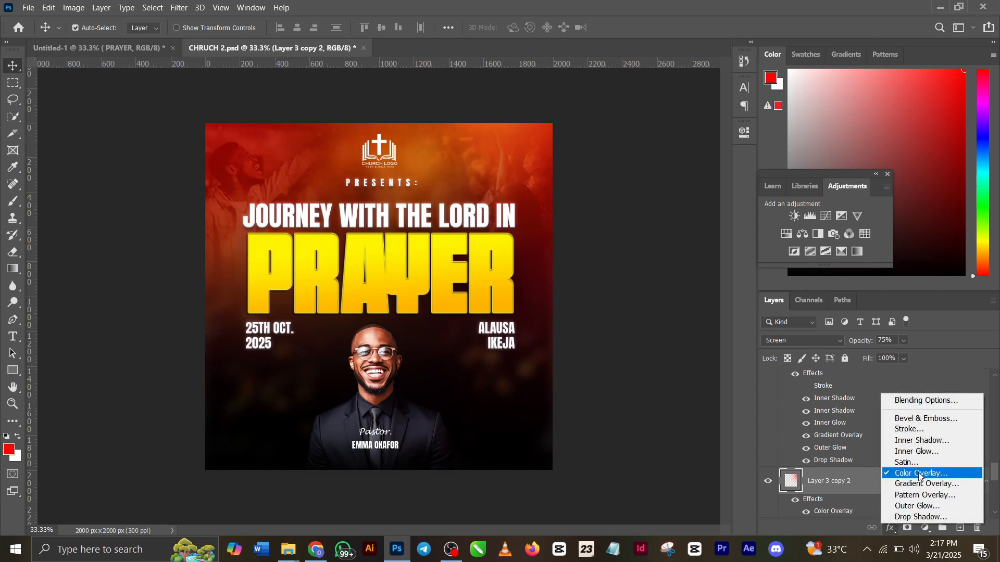
pyautogui.click(917, 472)
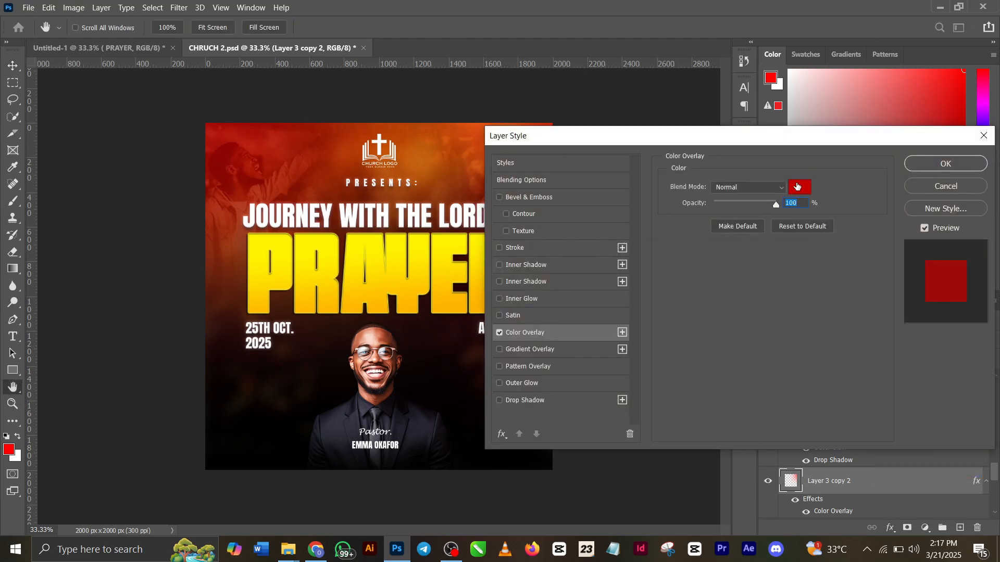
pyautogui.click(797, 187)
pyautogui.click(443, 255)
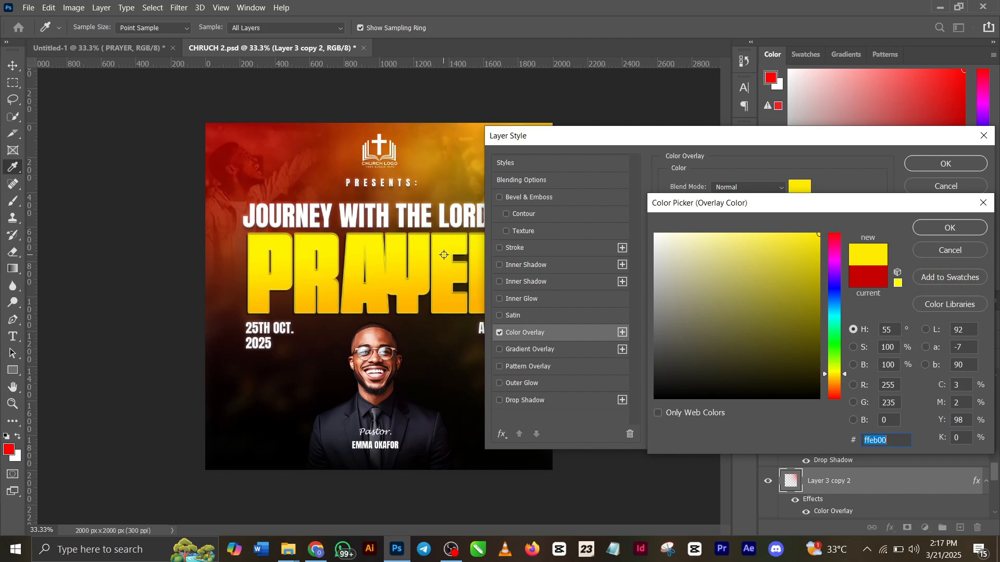
pyautogui.click(966, 227)
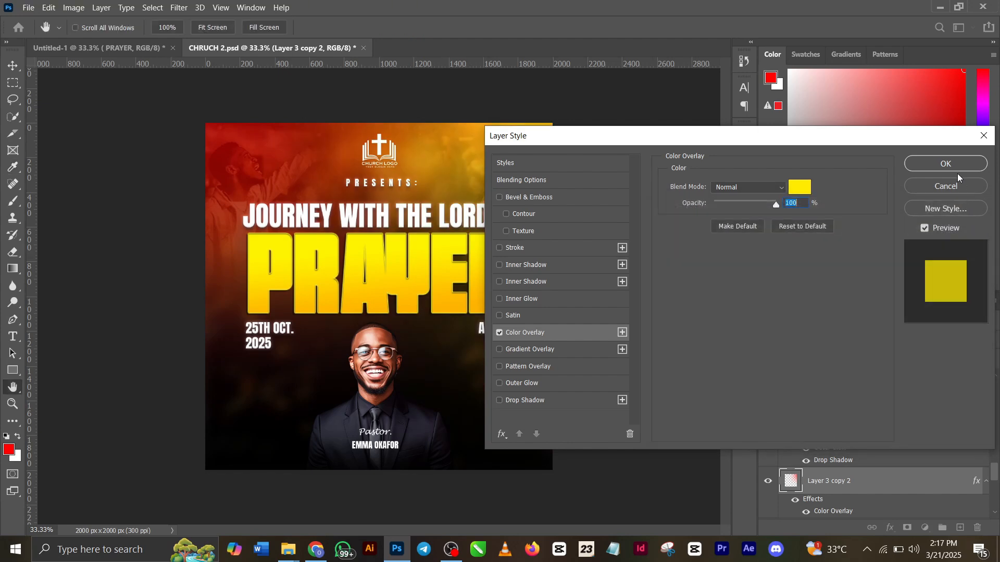
pyautogui.click(955, 170)
# Change the Color Overlay of Layer 3 copy to yellow fff000, sampled from the PRAYER text
pyautogui.click(260, 166)
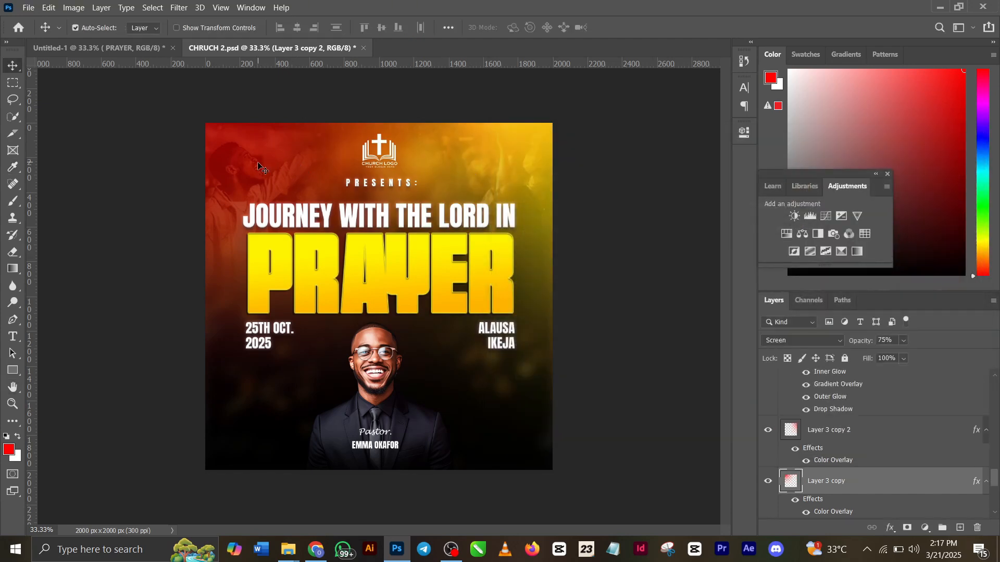
pyautogui.doubleClick(835, 512)
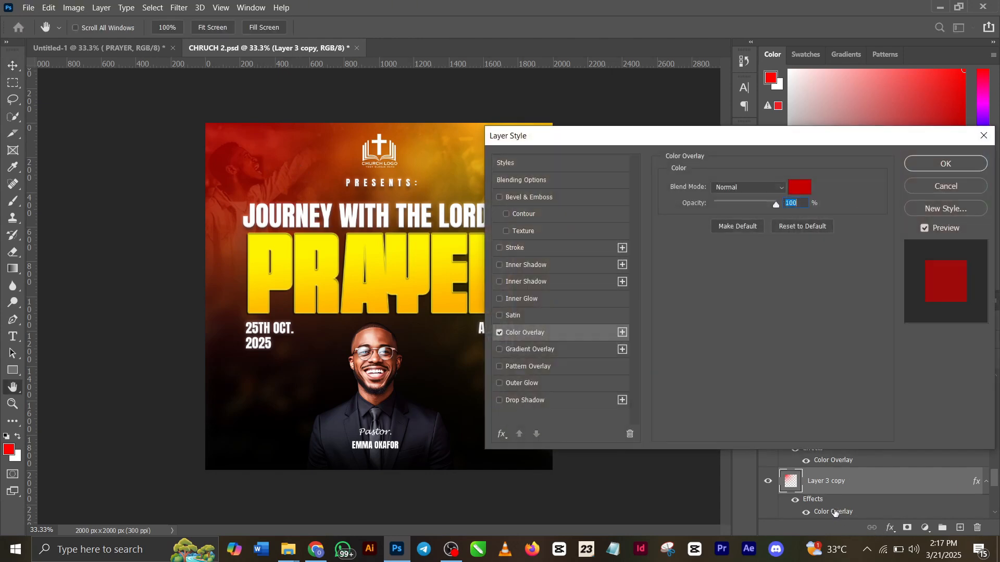
pyautogui.click(799, 187)
pyautogui.click(422, 250)
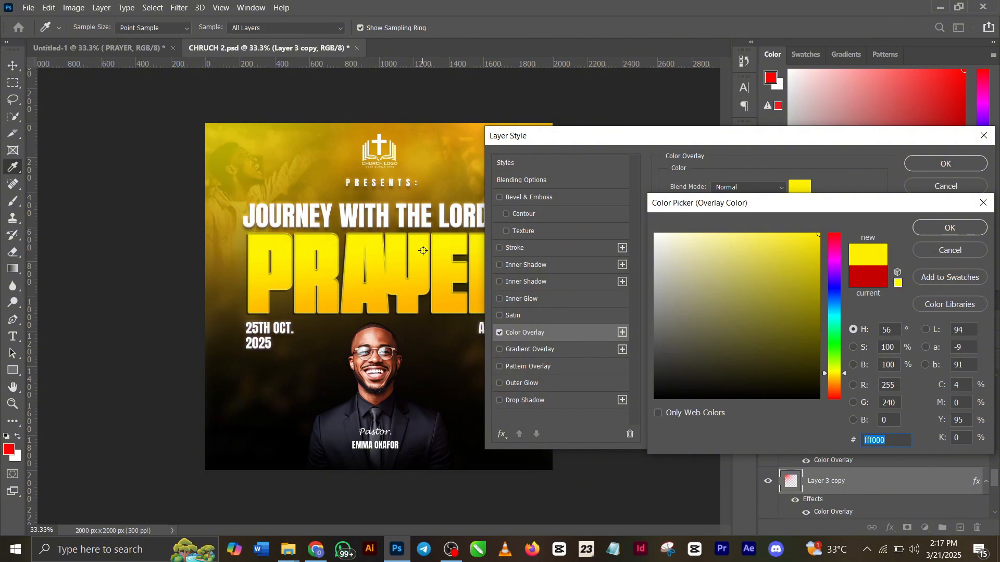
pyautogui.click(945, 224)
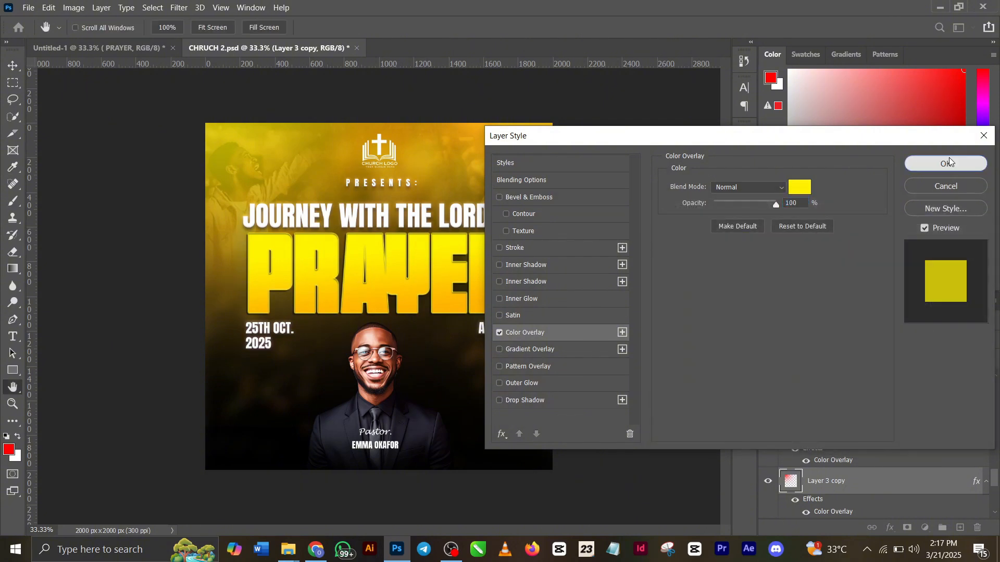
pyautogui.click(947, 163)
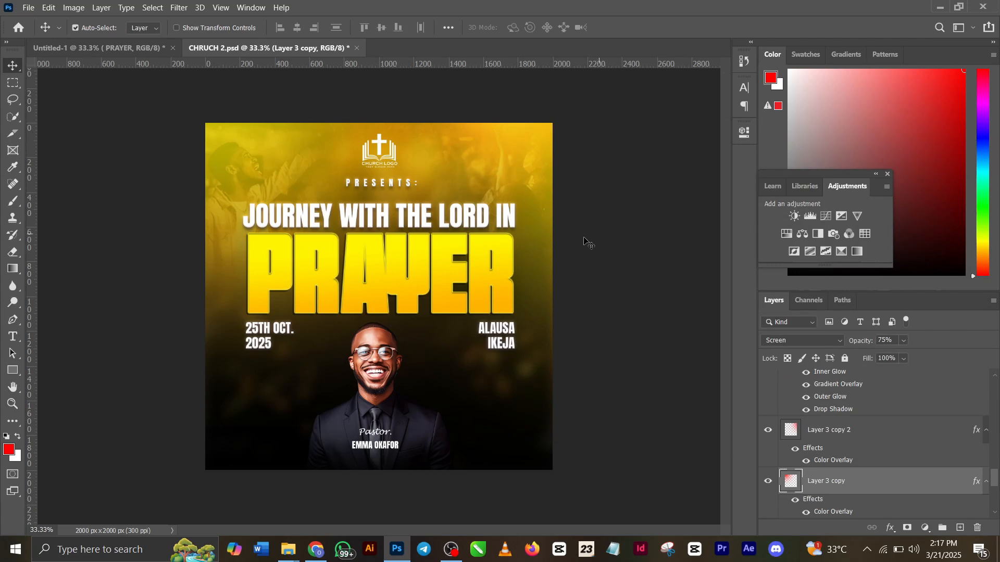
# Try the pastor photo enlarged to about 19.61% and placed at the flyer's right edge, overlapping the PRAYER title
pyautogui.moveTo(377, 362); pyautogui.dragTo(463, 237)
pyautogui.press('t')
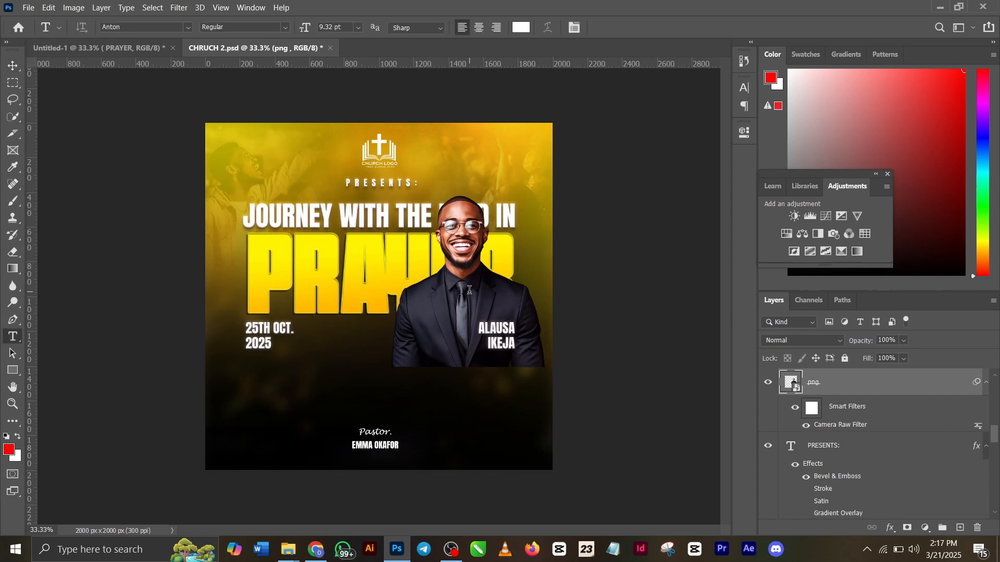
pyautogui.press('v')
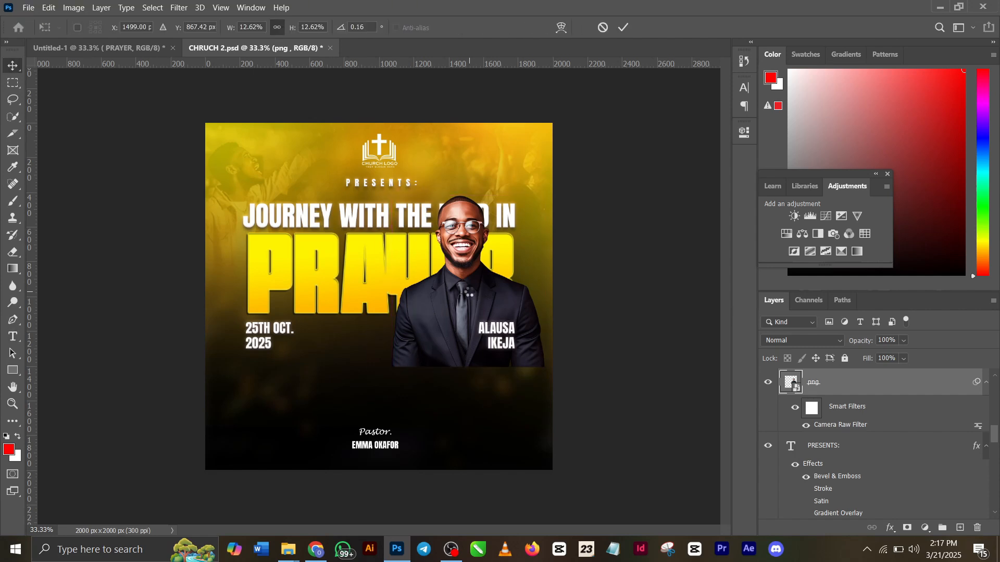
pyautogui.hotkey('ctrl', 't')
pyautogui.moveTo(465, 373); pyautogui.dragTo(463, 478)
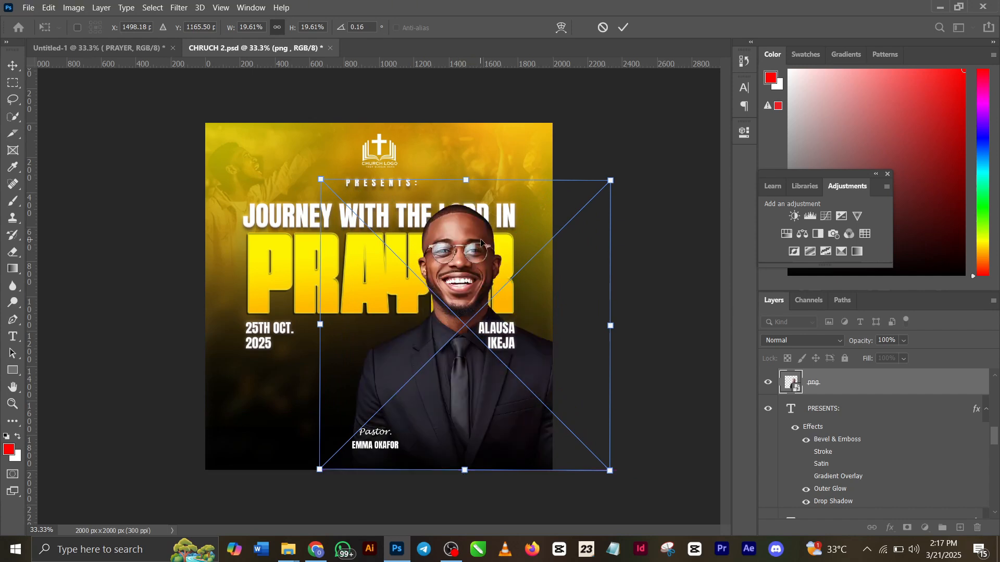
pyautogui.click(623, 27)
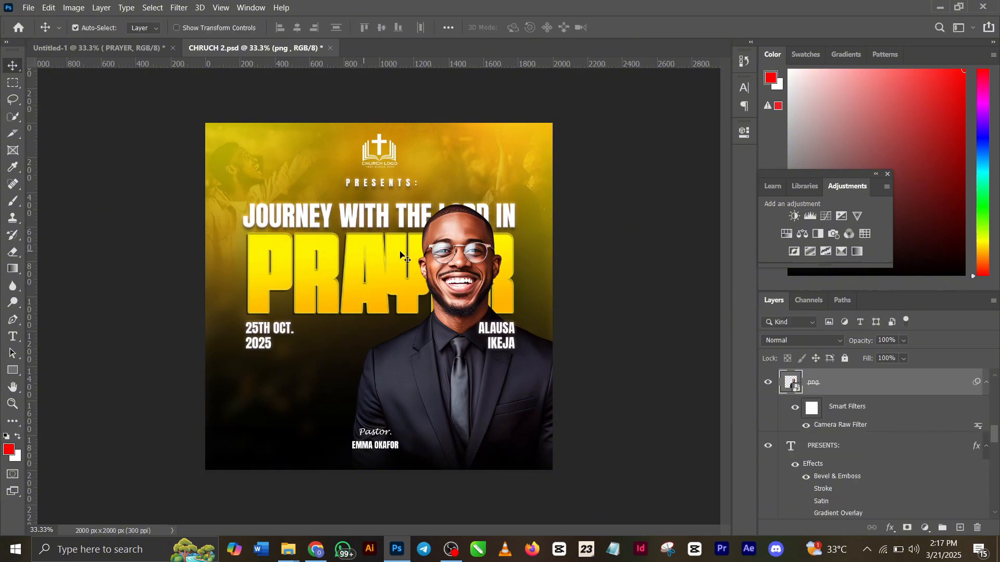
pyautogui.moveTo(456, 263); pyautogui.dragTo(522, 261)
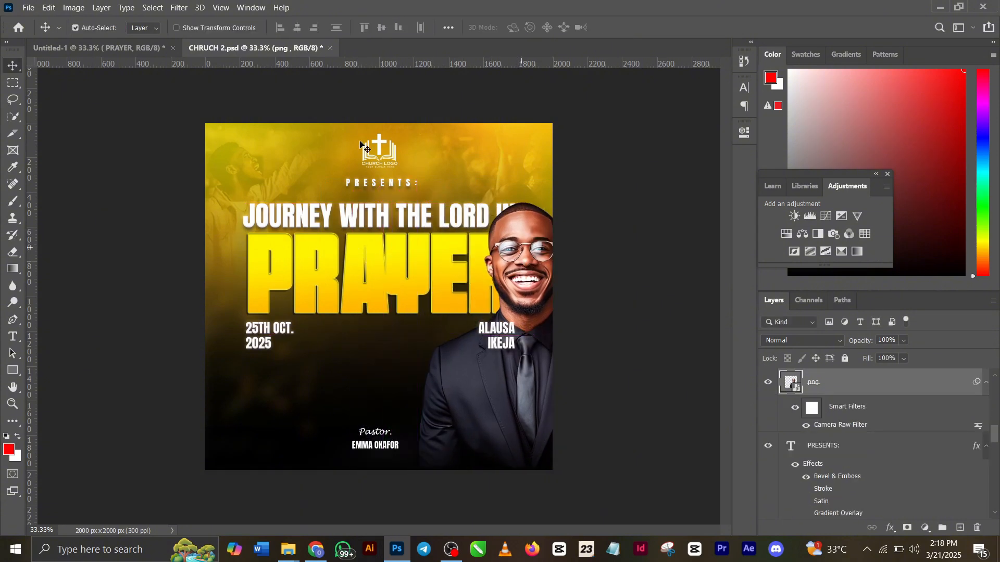
# Inspect the pastor photo layer in Untitled-1 and return to CHRUCH 2.psd for comparison
pyautogui.click(105, 46)
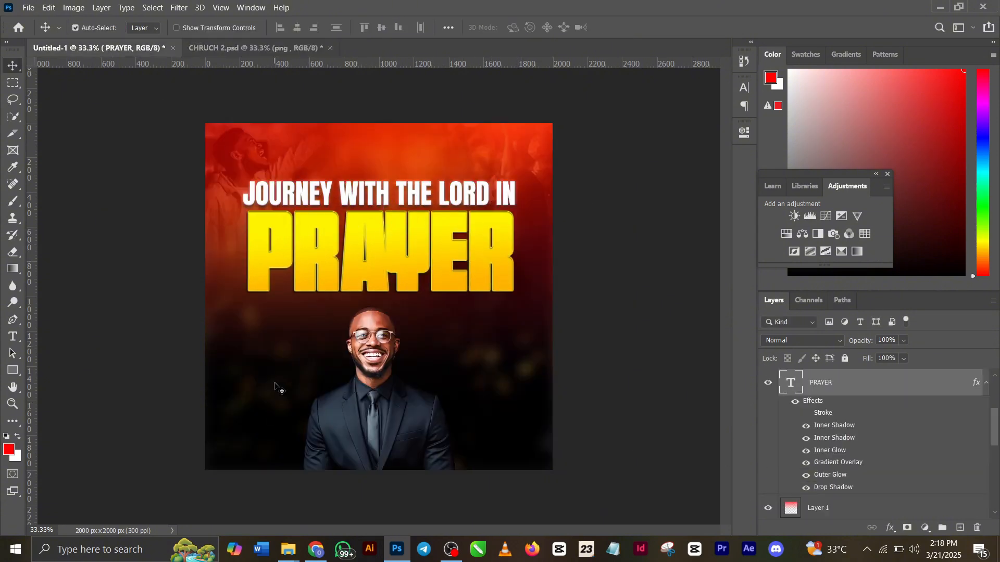
pyautogui.moveTo(382, 361); pyautogui.dragTo(383, 361)
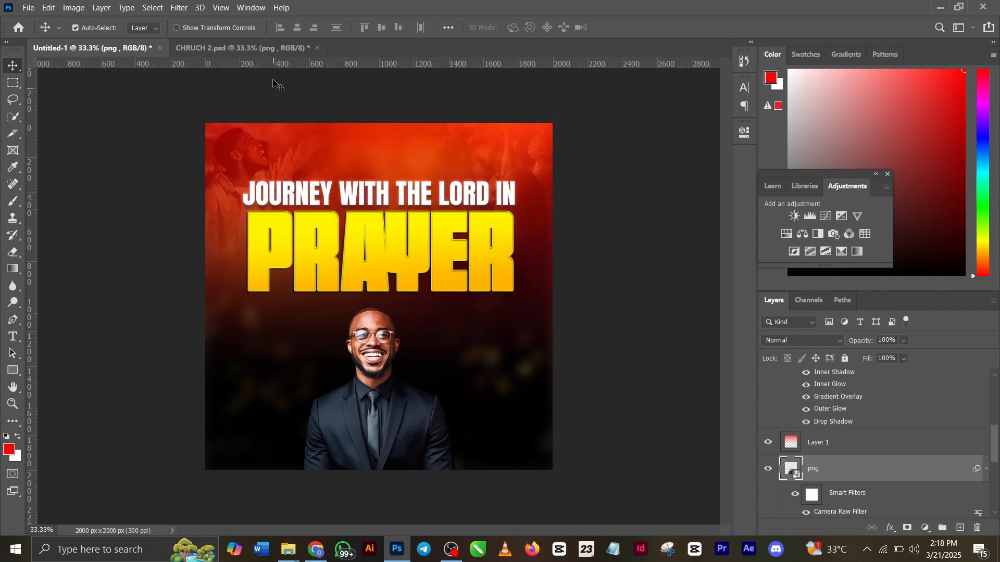
pyautogui.click(268, 45)
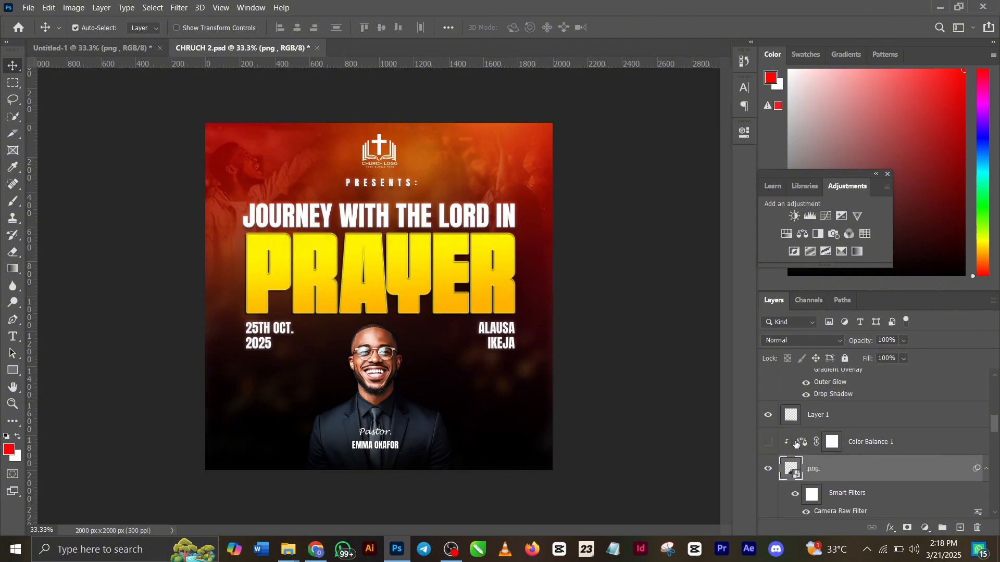
# Compare the pastor photo with and without Color Balance 1, and examine that adjustment's midtone settings
pyautogui.click(771, 444)
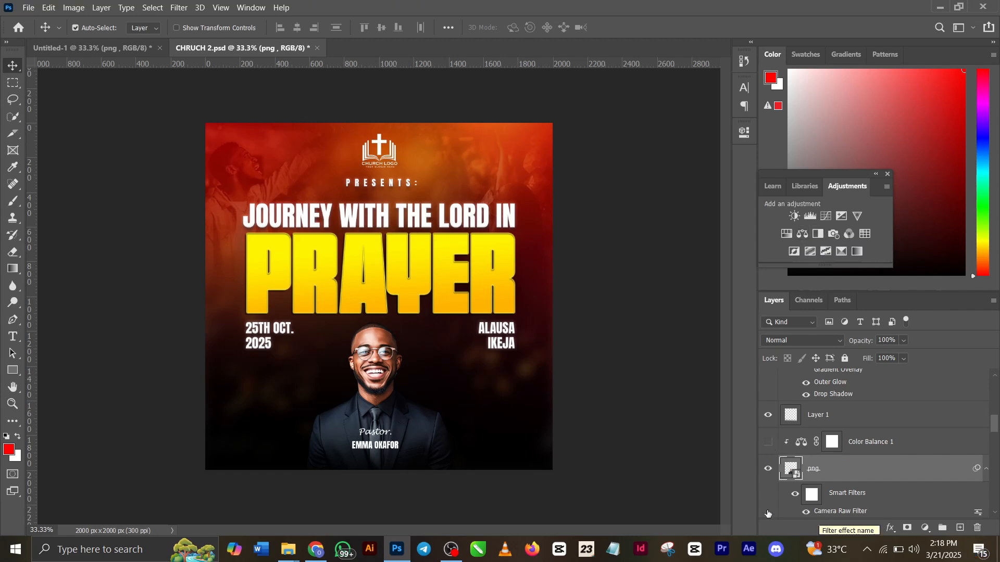
pyautogui.click(766, 440)
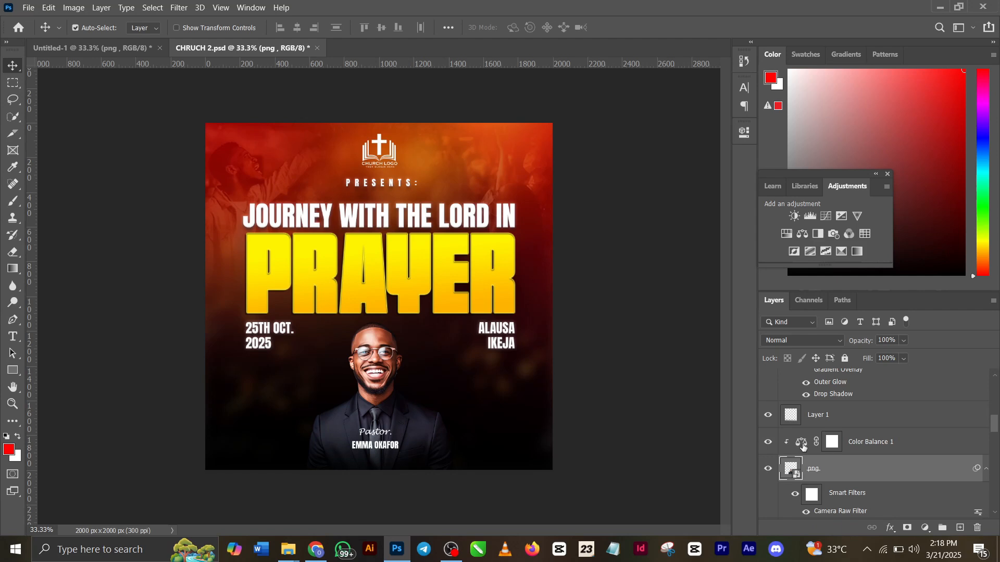
pyautogui.click(802, 442)
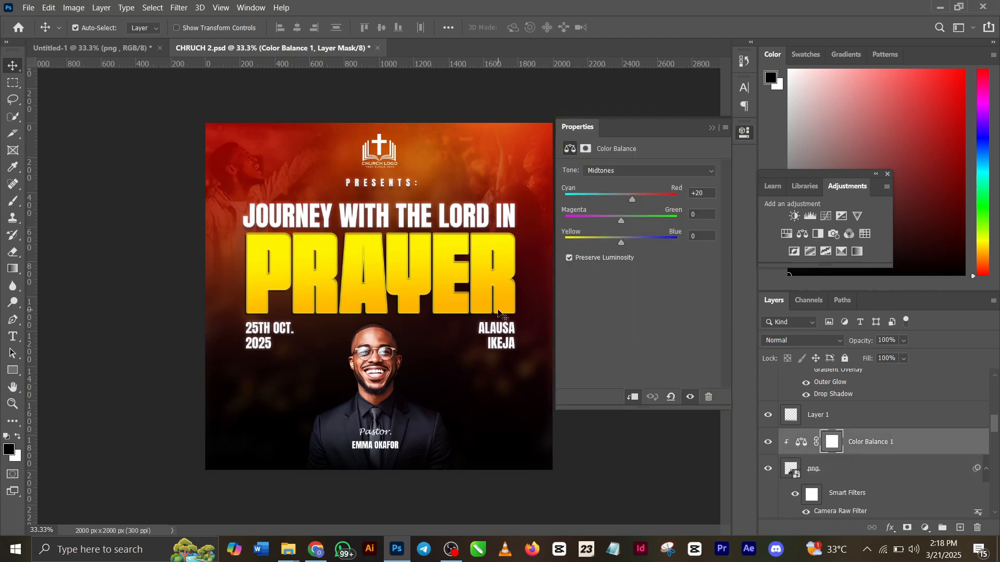
pyautogui.click(712, 128)
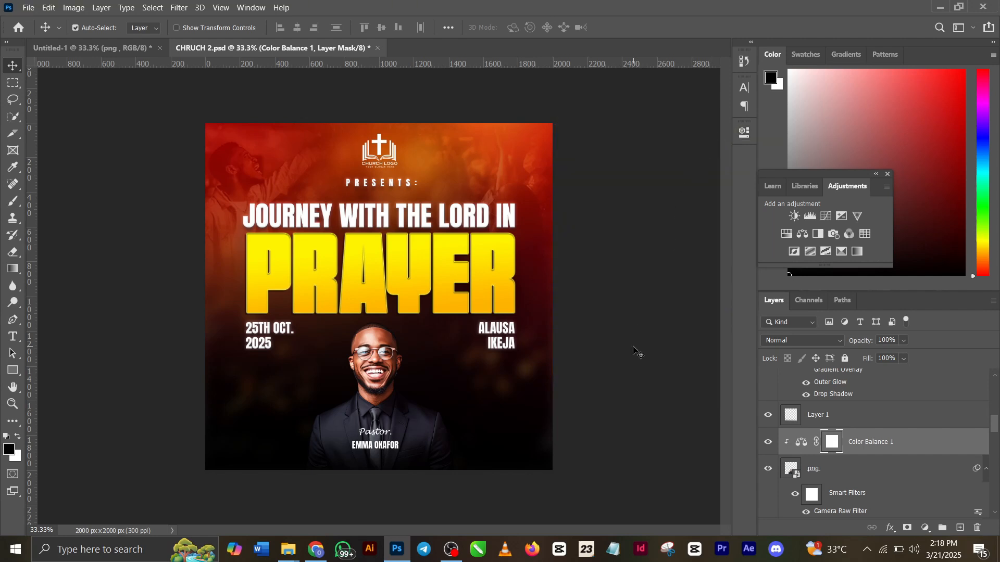
# Switch to Chrome and browse the flyer design tutorials in the shadesofmade YouTube channel's video list
pyautogui.click(316, 551)
pyautogui.scroll(-4, 322, 250)
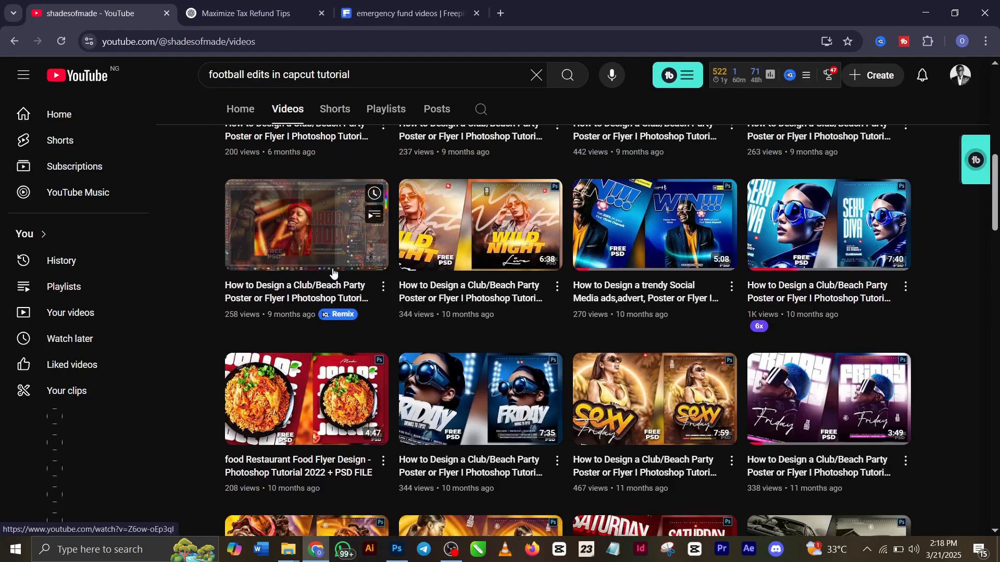
pyautogui.moveTo(601, 354)
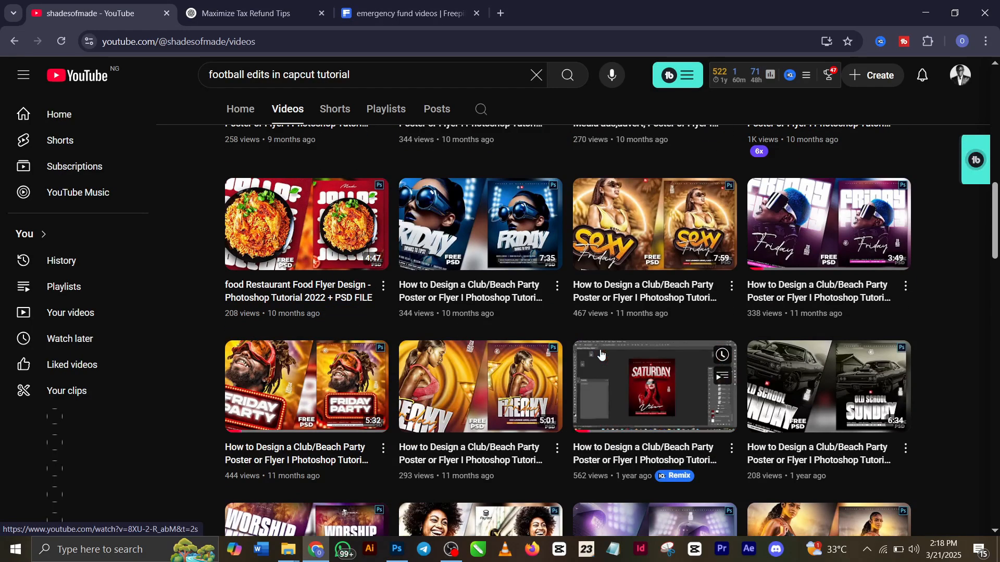